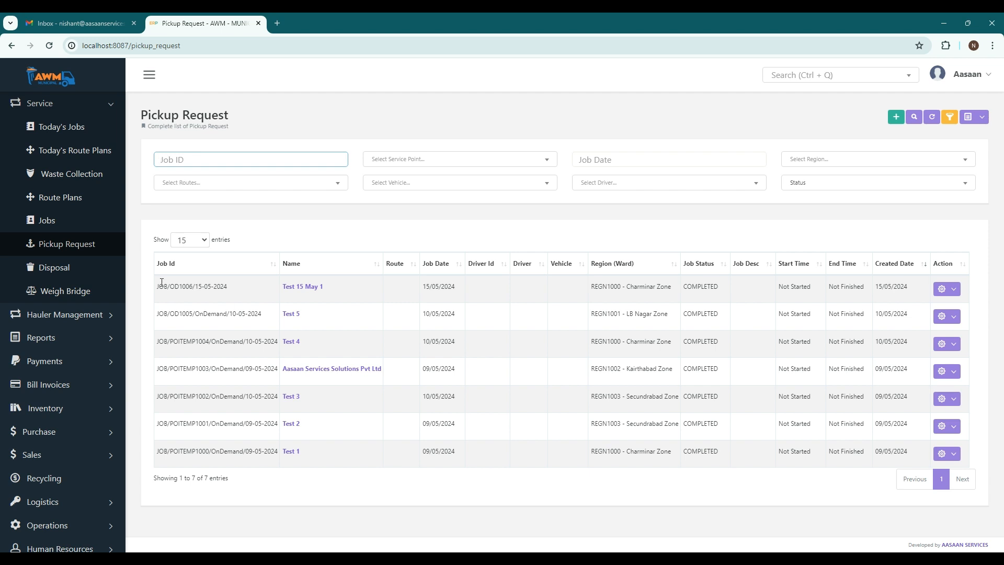
Open the Service Point list among the master records.
{"action": "scroll", "coordinate": [49, 502], "scroll_direction": "down", "scroll_amount": 2}
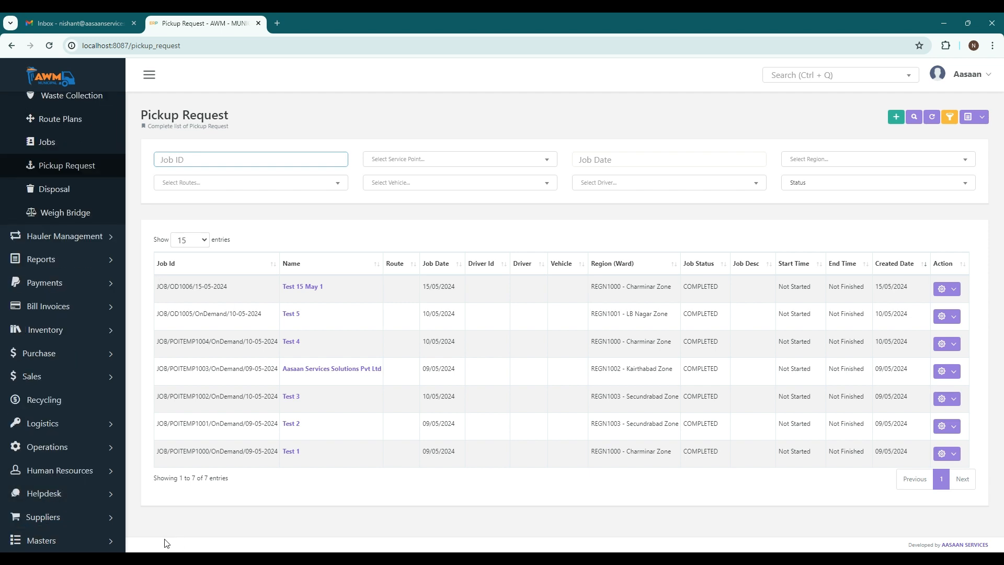
{"action": "left_click", "coordinate": [89, 540]}
{"action": "scroll", "coordinate": [88, 528], "scroll_direction": "down", "scroll_amount": 5}
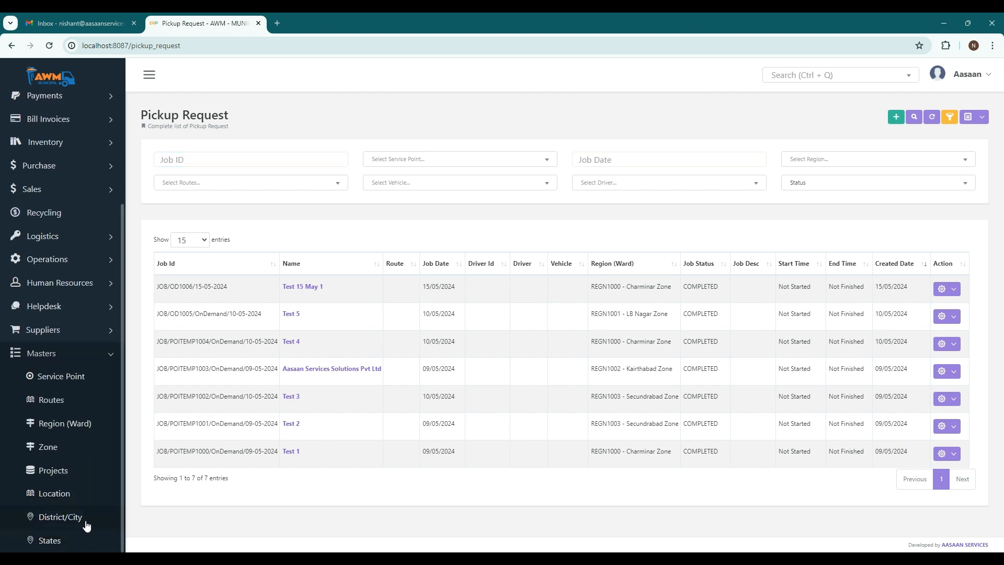
{"action": "left_click", "coordinate": [97, 374]}
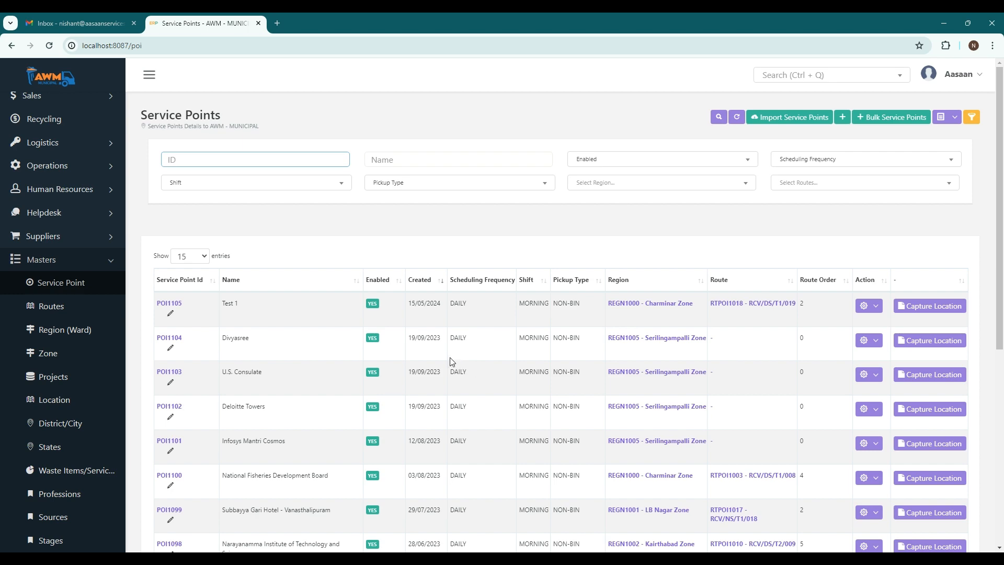
Start a new service point record and name it Pickup point 1.
{"action": "scroll", "coordinate": [449, 361], "scroll_direction": "down", "scroll_amount": 6}
{"action": "scroll", "coordinate": [507, 315], "scroll_direction": "up", "scroll_amount": 6}
{"action": "left_click", "coordinate": [845, 121]}
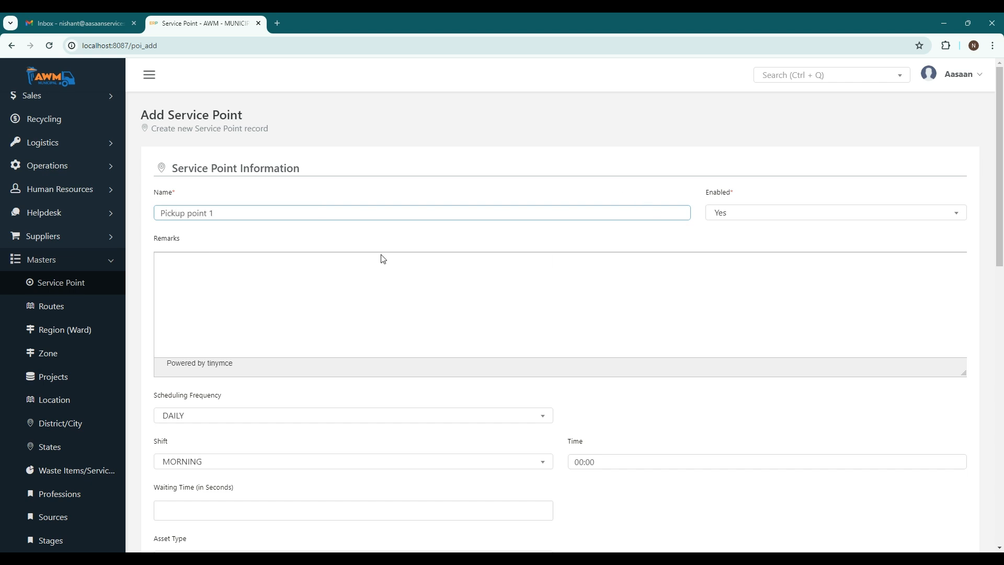
Set the service point's scheduling frequency to WEEKLY, with Monday, Wednesday and Friday as scheduled days.
{"action": "scroll", "coordinate": [202, 256], "scroll_direction": "down", "scroll_amount": 2}
{"action": "scroll", "coordinate": [293, 290], "scroll_direction": "down", "scroll_amount": 2}
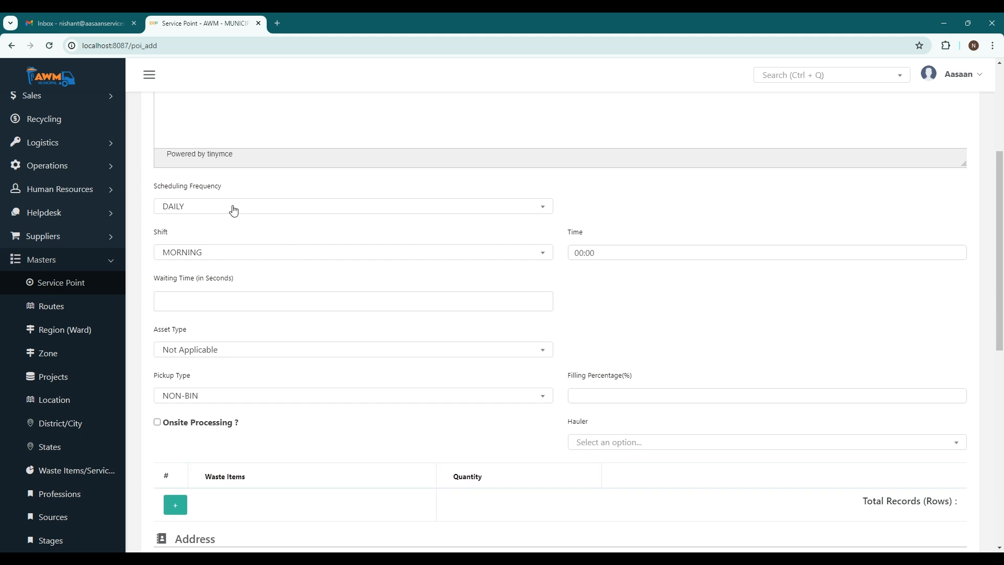
{"action": "left_click", "coordinate": [234, 211]}
{"action": "left_click", "coordinate": [217, 271]}
{"action": "left_click", "coordinate": [278, 213]}
{"action": "left_click", "coordinate": [208, 286]}
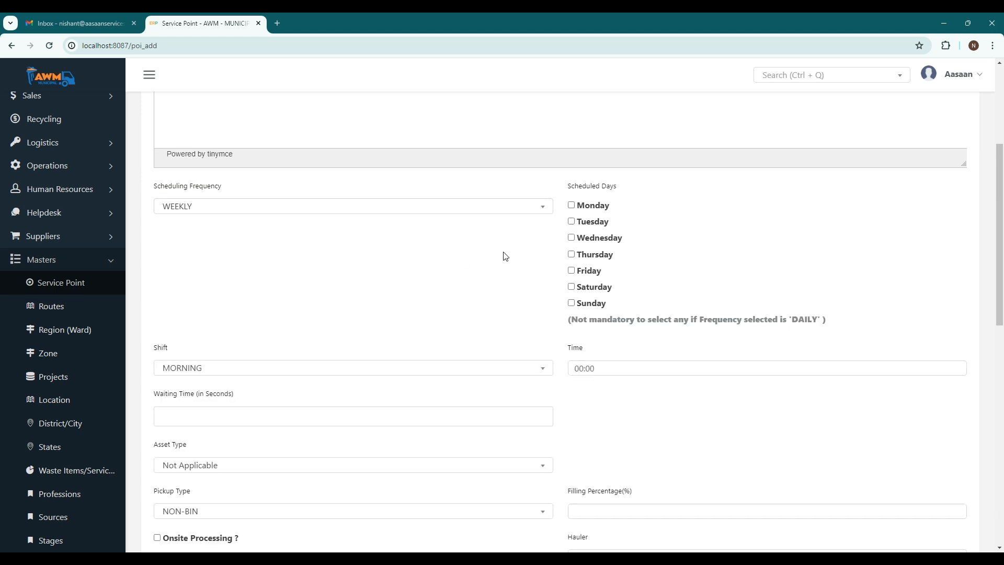
{"action": "left_click", "coordinate": [571, 206]}
{"action": "left_click", "coordinate": [572, 238]}
{"action": "left_click", "coordinate": [571, 271]}
Assign HAULER1000 as the service point's hauler.
{"action": "scroll", "coordinate": [305, 327], "scroll_direction": "down", "scroll_amount": 2}
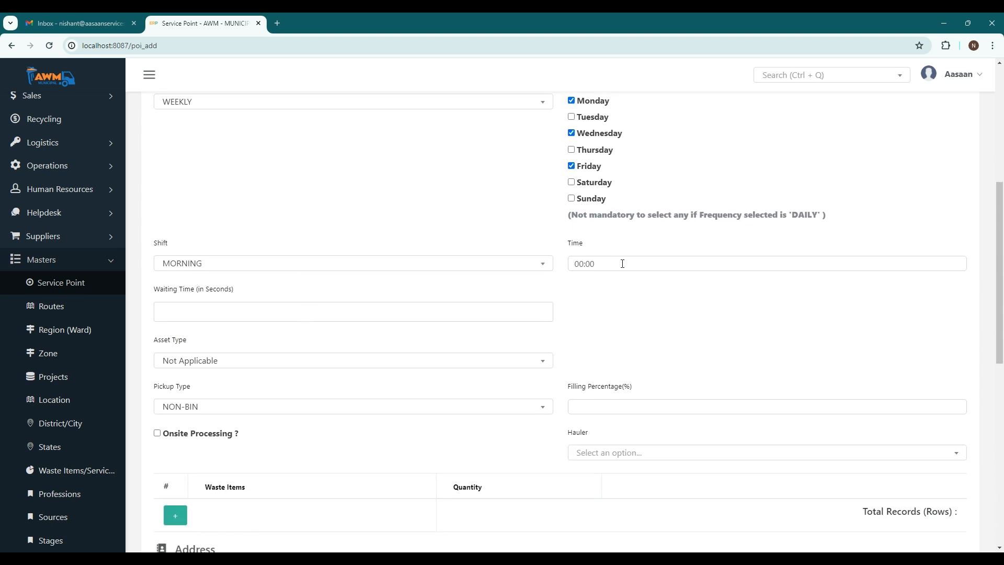
{"action": "scroll", "coordinate": [351, 285], "scroll_direction": "down", "scroll_amount": 1}
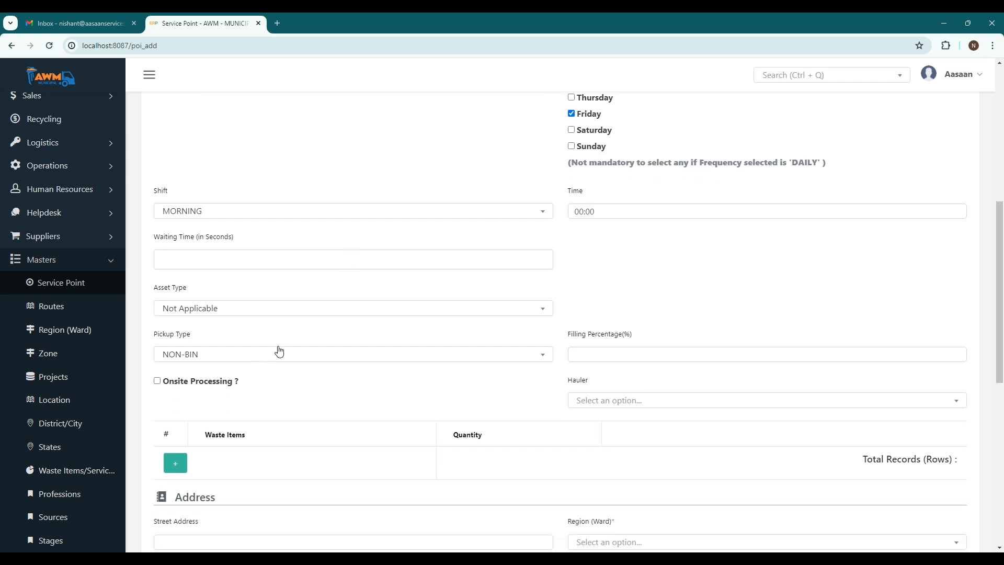
{"action": "scroll", "coordinate": [293, 340], "scroll_direction": "down", "scroll_amount": 2}
{"action": "left_click", "coordinate": [618, 295]}
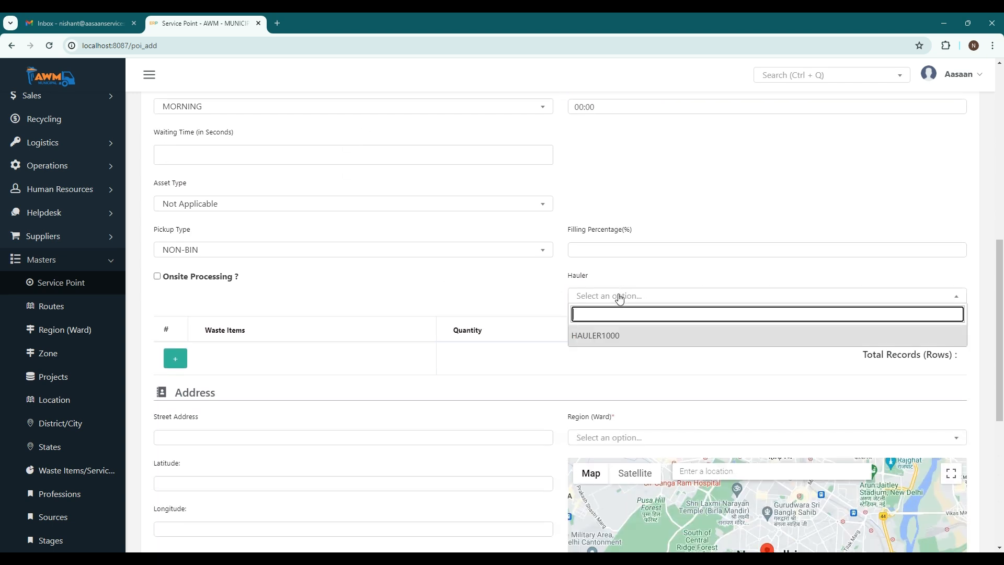
{"action": "left_click", "coordinate": [596, 343]}
Search the address map for "india" and choose India Gate, New Delhi as the service point's location.
{"action": "scroll", "coordinate": [193, 269], "scroll_direction": "down", "scroll_amount": 2}
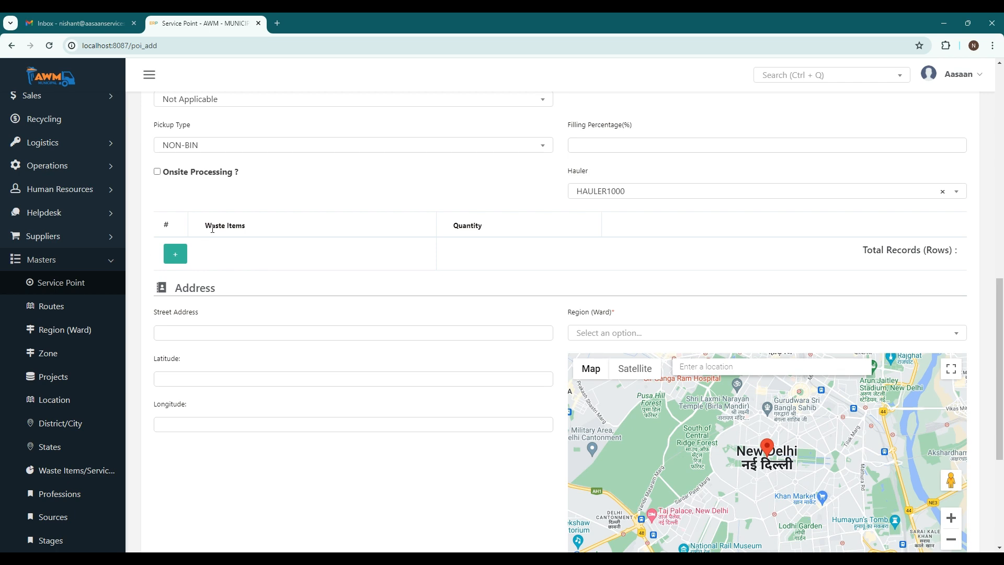
{"action": "scroll", "coordinate": [401, 276], "scroll_direction": "down", "scroll_amount": 3}
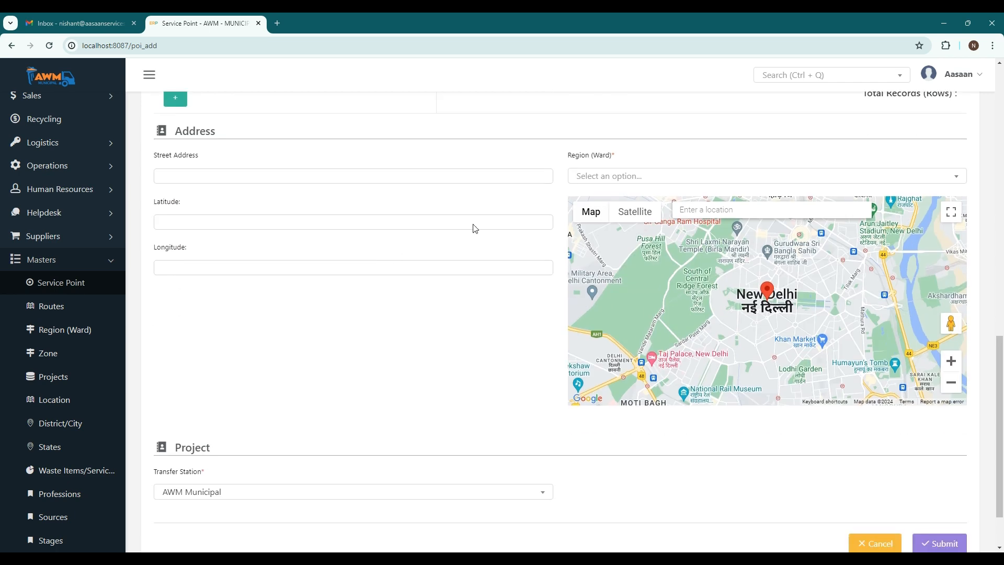
{"action": "left_click", "coordinate": [710, 209]}
{"action": "type", "text": "india"}
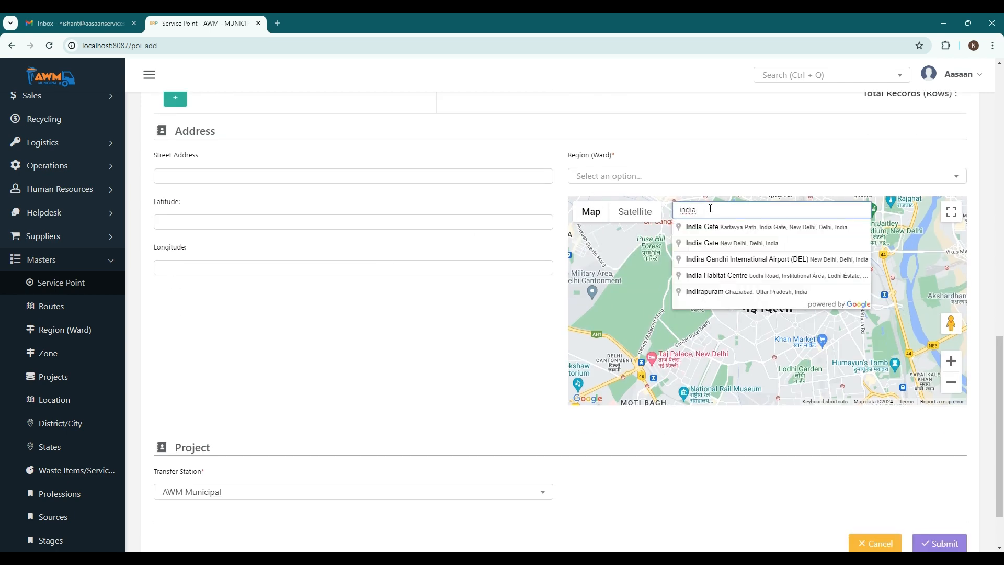
{"action": "left_click", "coordinate": [728, 225]}
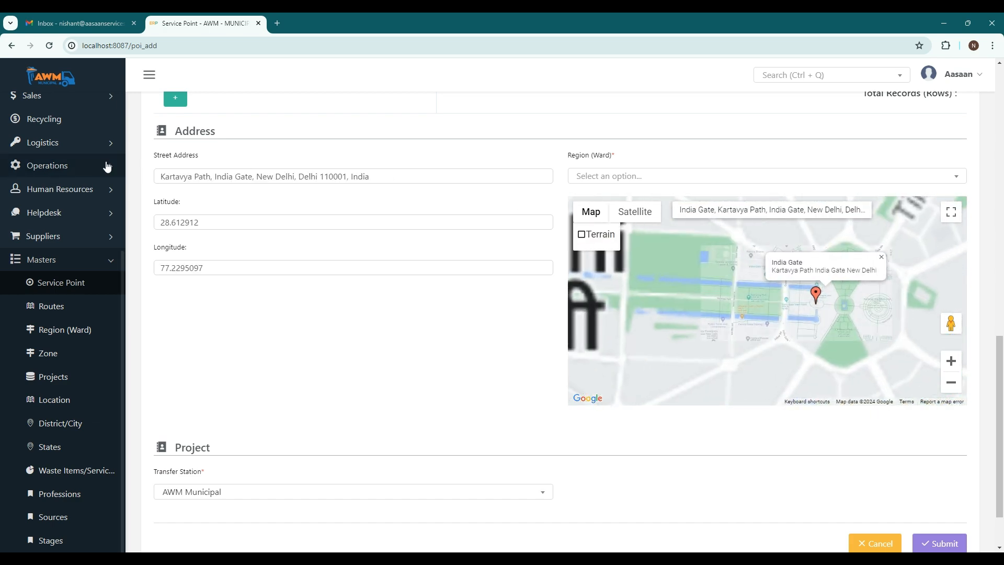
Set the service point's region to Charminar Zone - REGN1000 and submit the record.
{"action": "left_click", "coordinate": [617, 179]}
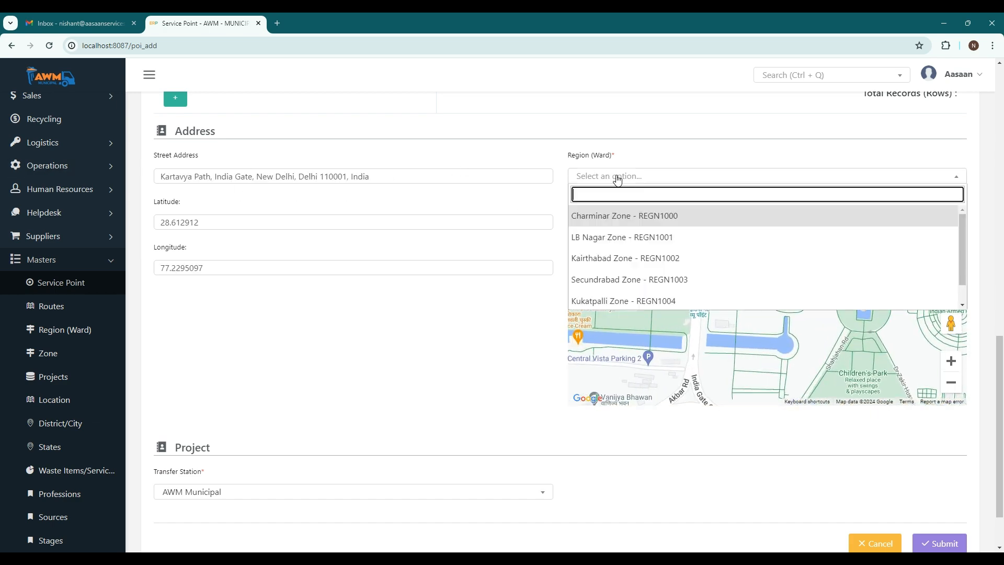
{"action": "left_click", "coordinate": [620, 217]}
{"action": "scroll", "coordinate": [331, 369], "scroll_direction": "down", "scroll_amount": 1}
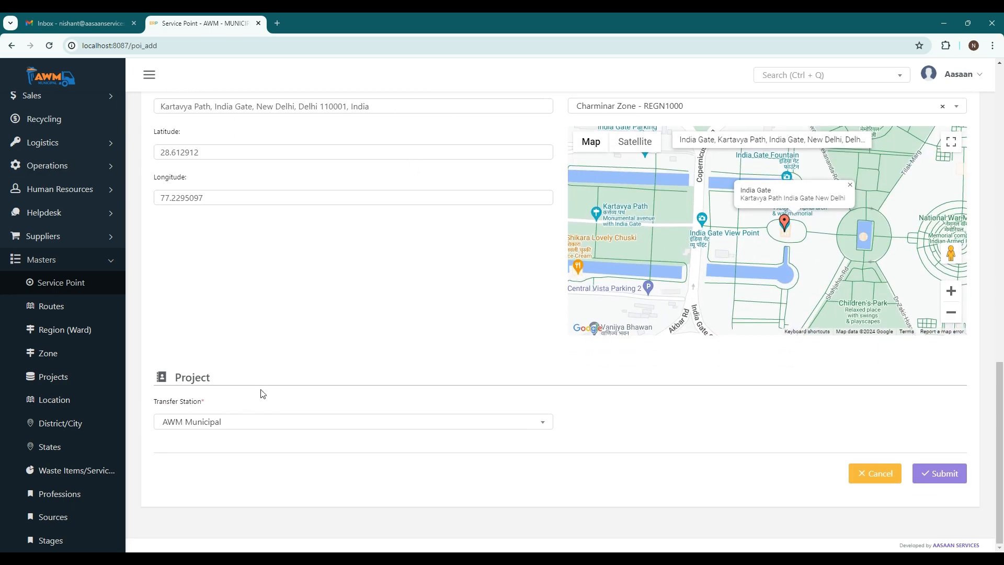
{"action": "left_click", "coordinate": [938, 471]}
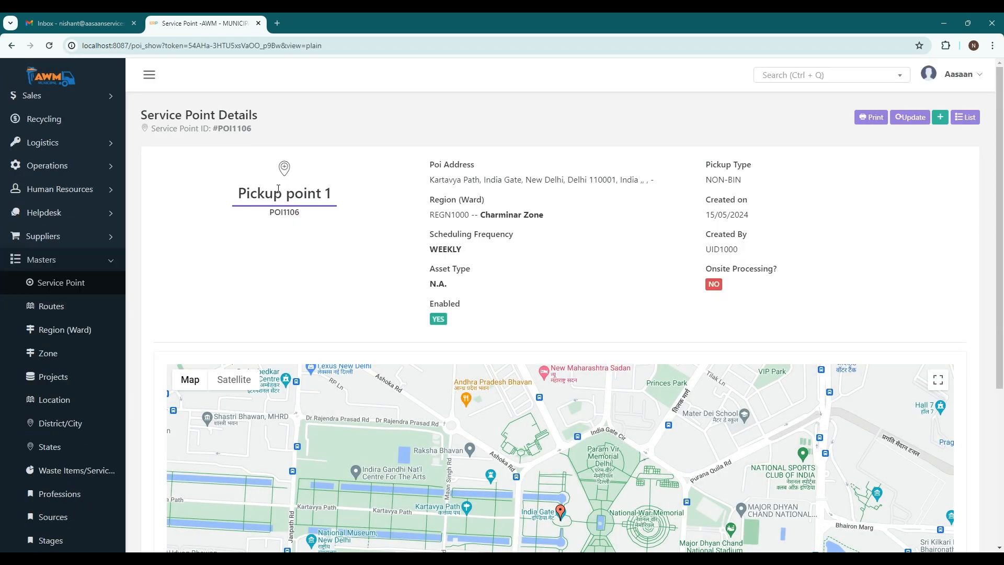
{"action": "double_click", "coordinate": [432, 249]}
{"action": "left_click", "coordinate": [438, 265]}
Open the Today's Jobs list and refresh today's jobs.
{"action": "scroll", "coordinate": [98, 266], "scroll_direction": "up", "scroll_amount": 5}
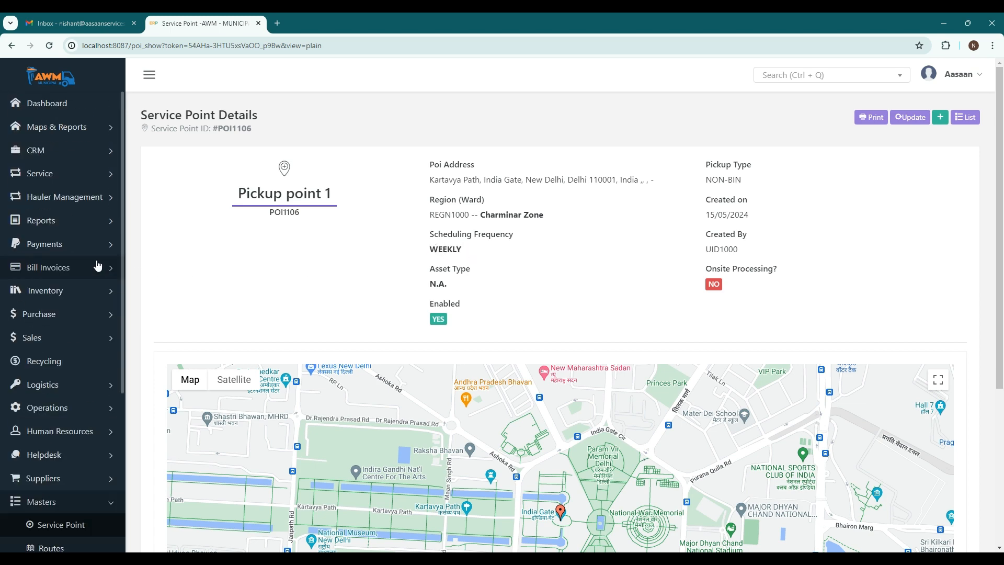
{"action": "left_click", "coordinate": [64, 174]}
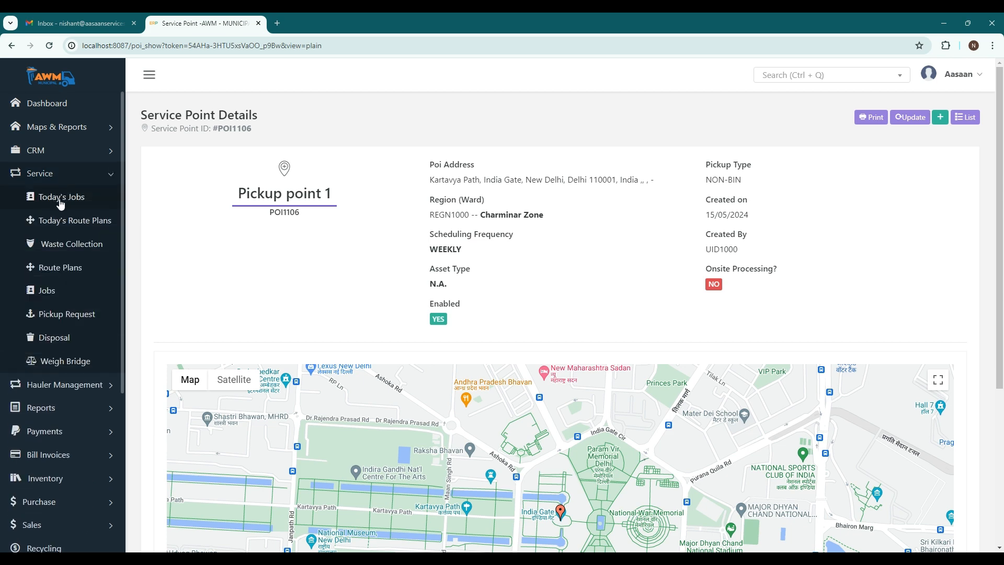
{"action": "left_click", "coordinate": [60, 200]}
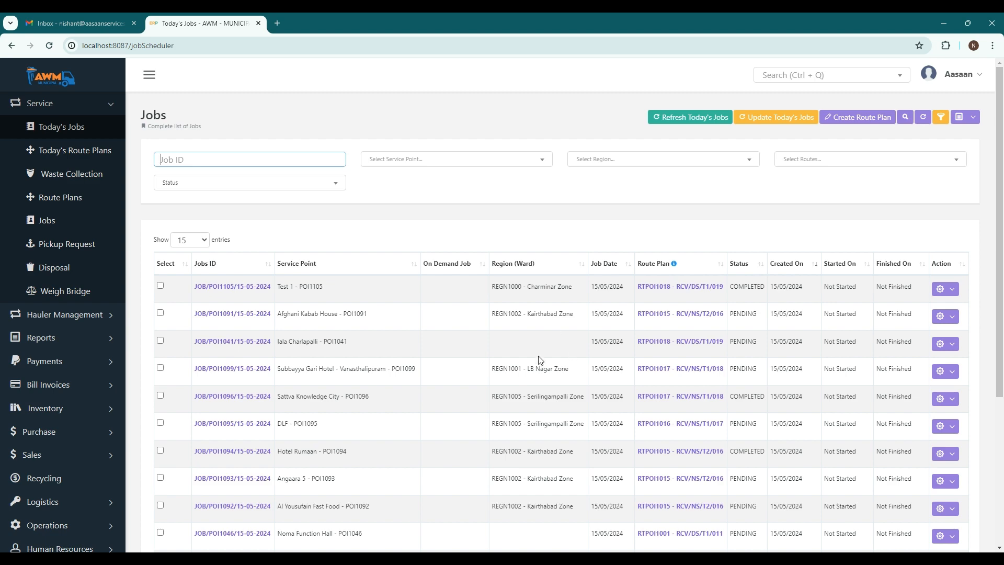
{"action": "left_click", "coordinate": [669, 120]}
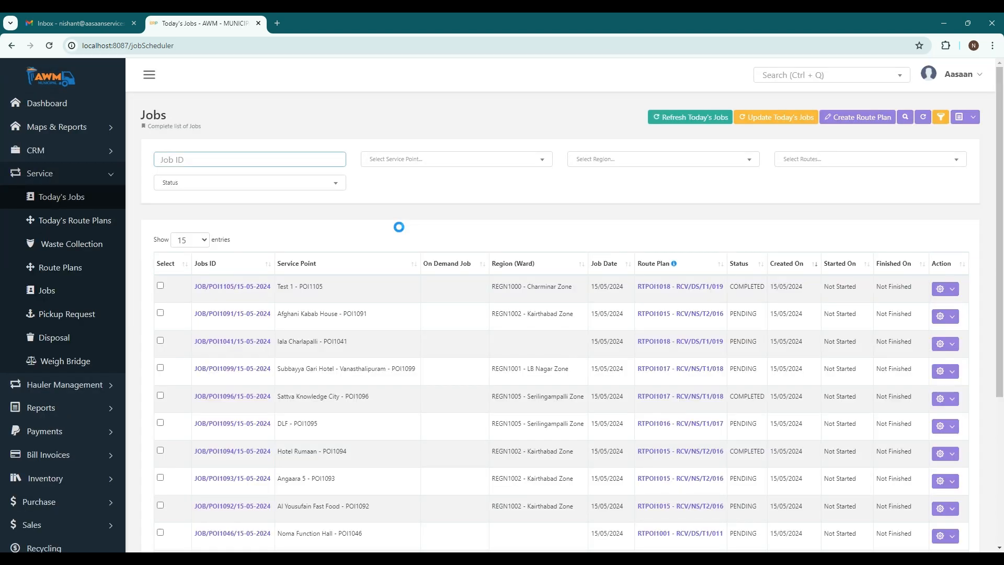
Update the Afghani Kabab House job with hauler HAULER1000 and status Completed, and submit it.
{"action": "scroll", "coordinate": [353, 390], "scroll_direction": "down", "scroll_amount": 4}
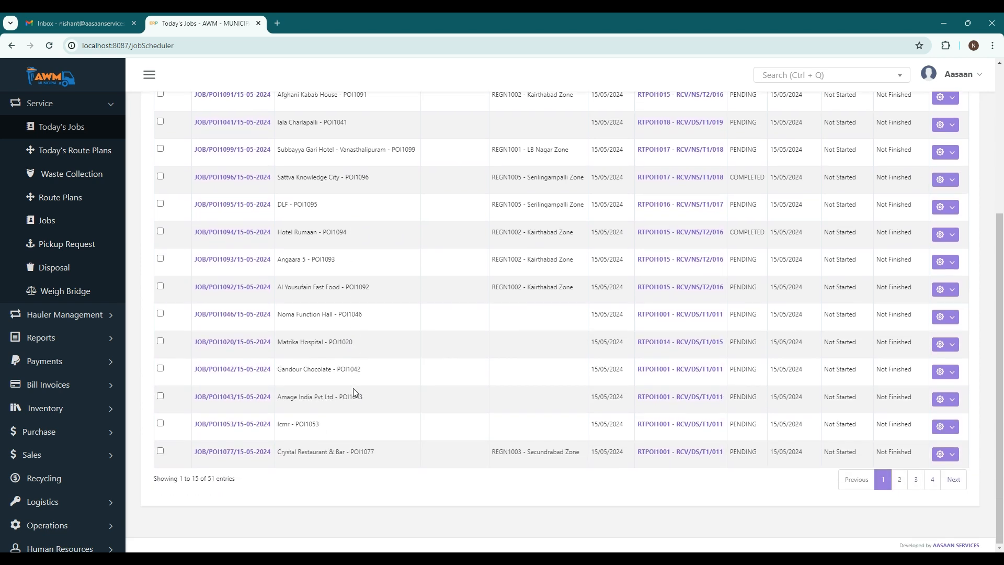
{"action": "scroll", "coordinate": [353, 390], "scroll_direction": "up", "scroll_amount": 4}
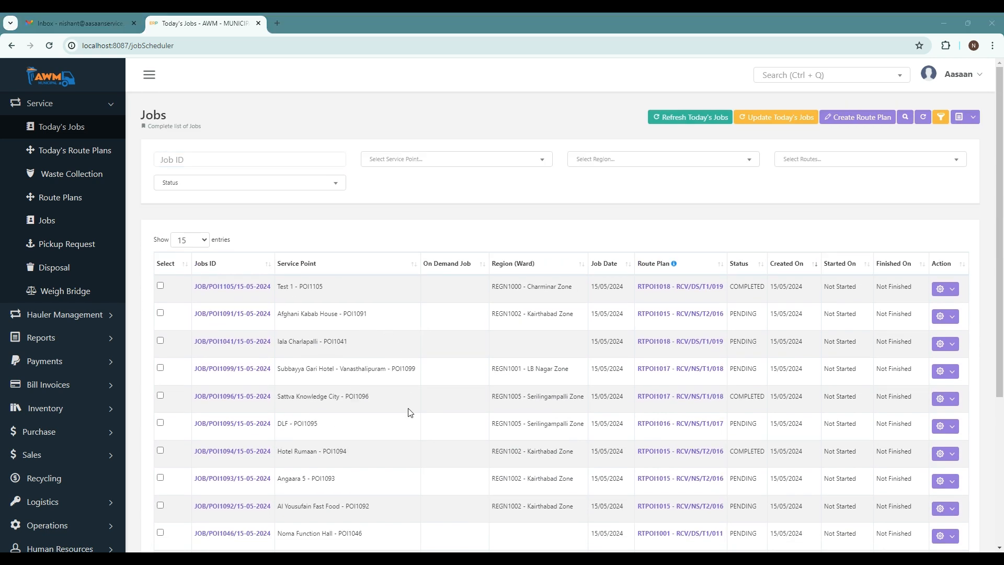
{"action": "scroll", "coordinate": [410, 413], "scroll_direction": "down", "scroll_amount": 2}
{"action": "scroll", "coordinate": [410, 413], "scroll_direction": "up", "scroll_amount": 2}
{"action": "left_click", "coordinate": [949, 318]}
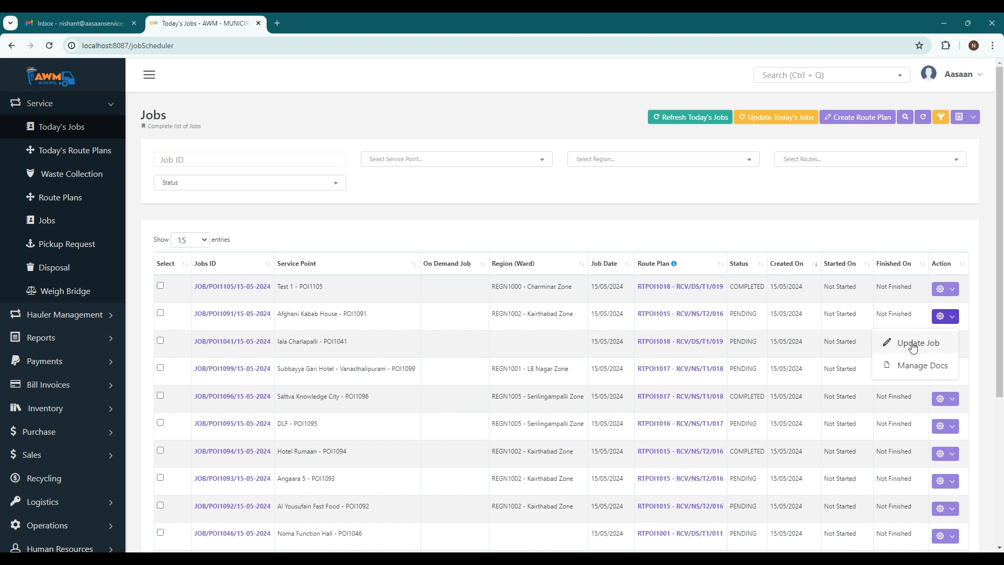
{"action": "left_click", "coordinate": [912, 344]}
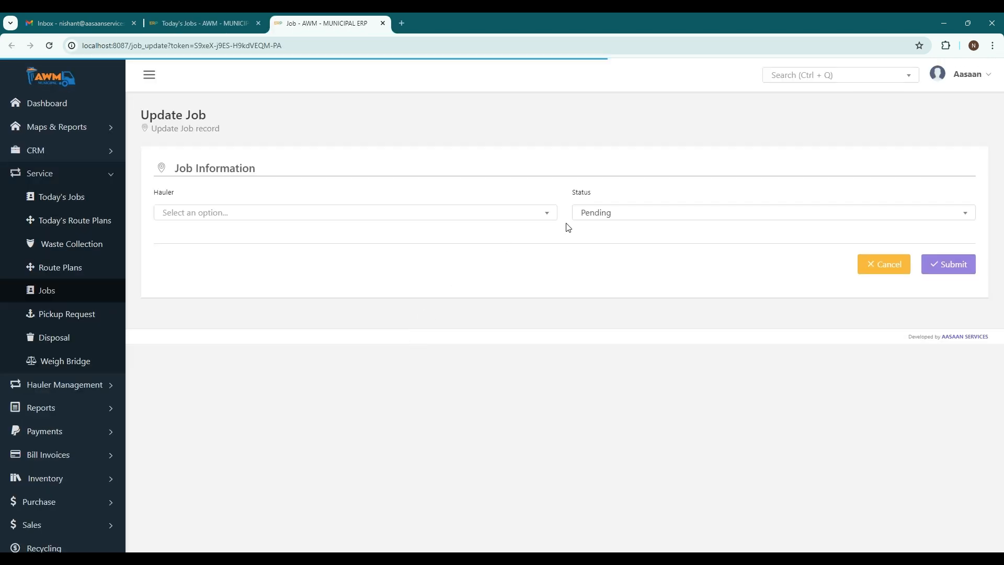
{"action": "left_click", "coordinate": [260, 214]}
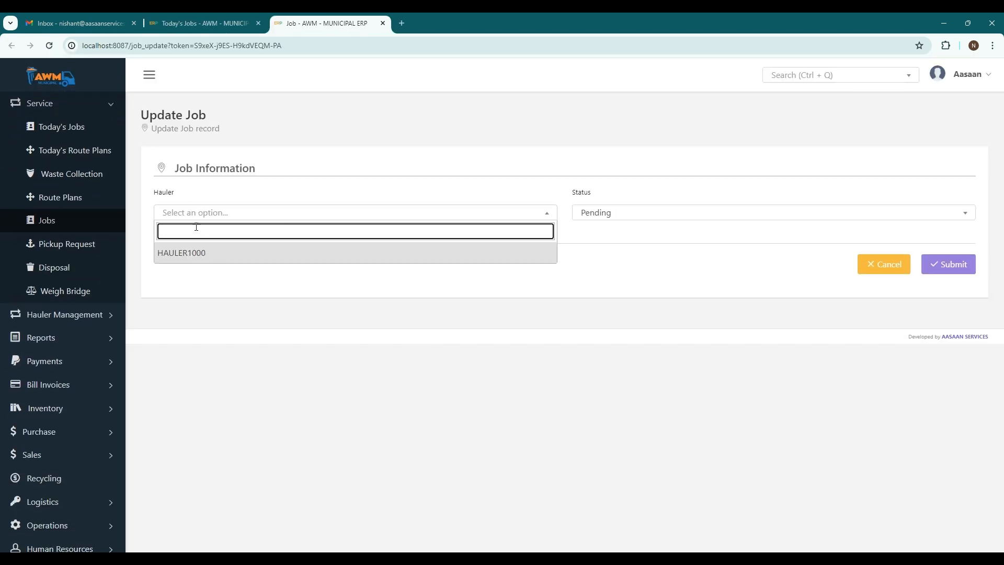
{"action": "left_click", "coordinate": [210, 253]}
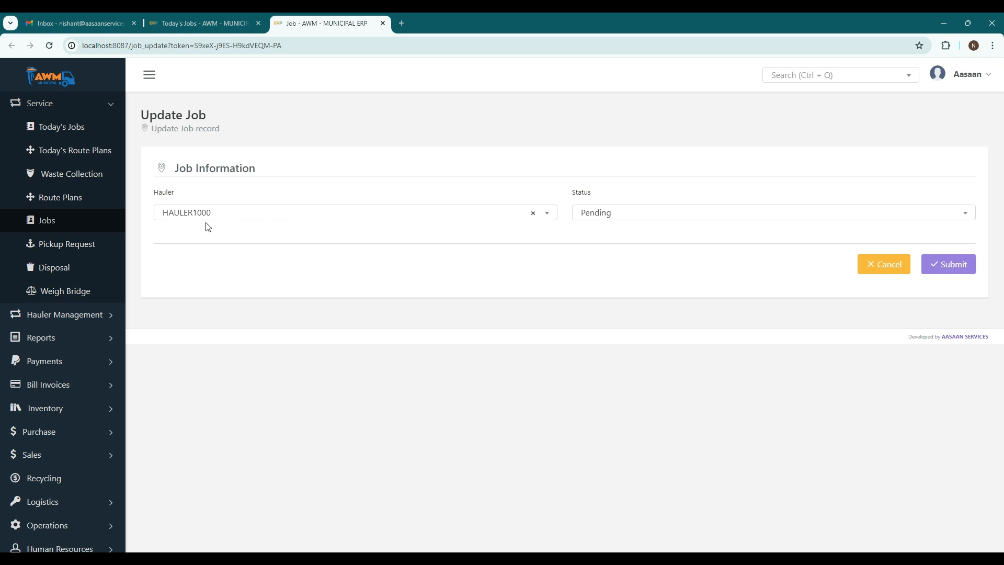
{"action": "left_click", "coordinate": [612, 211]}
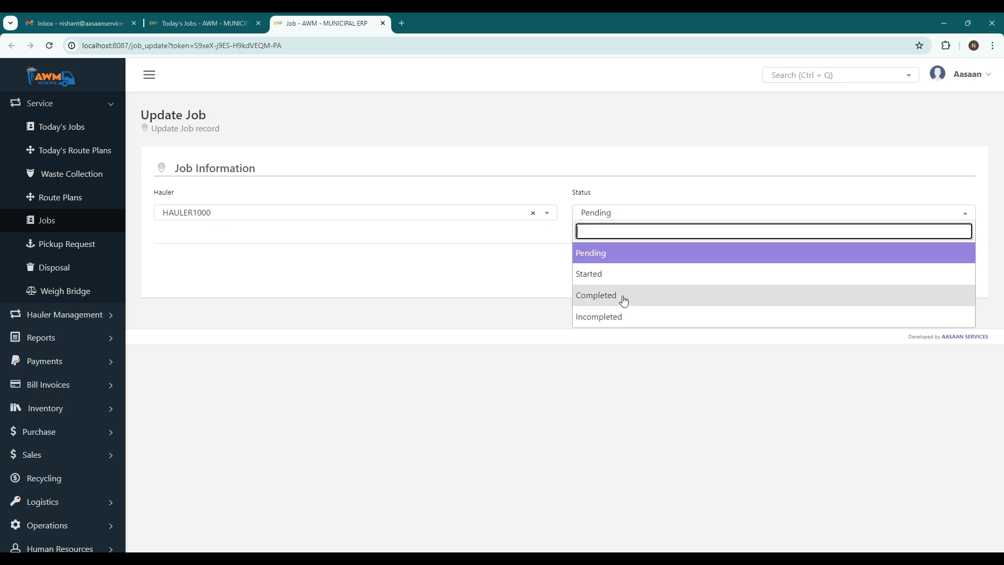
{"action": "left_click", "coordinate": [621, 296]}
{"action": "left_click", "coordinate": [948, 264]}
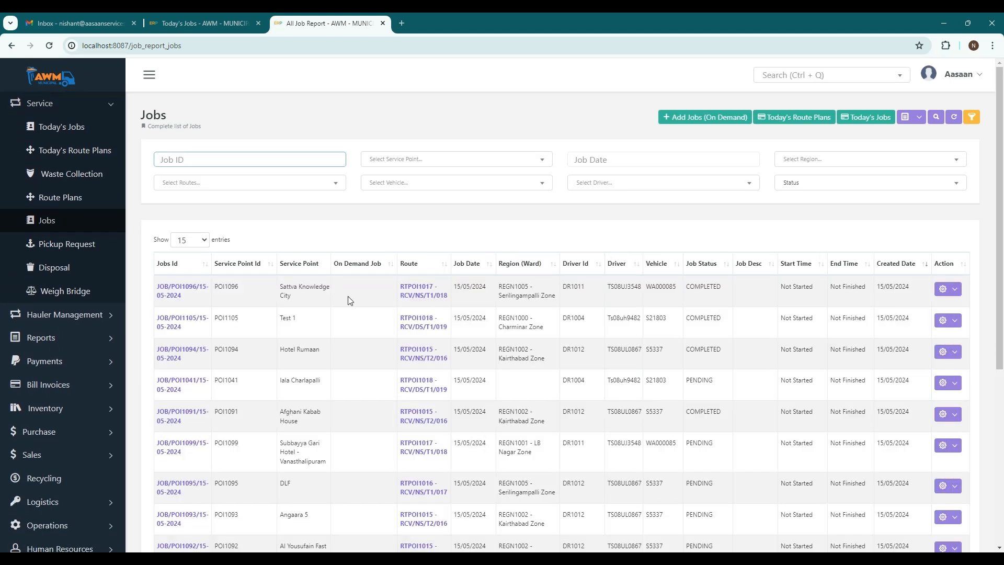
{"action": "triple_click", "coordinate": [292, 295]}
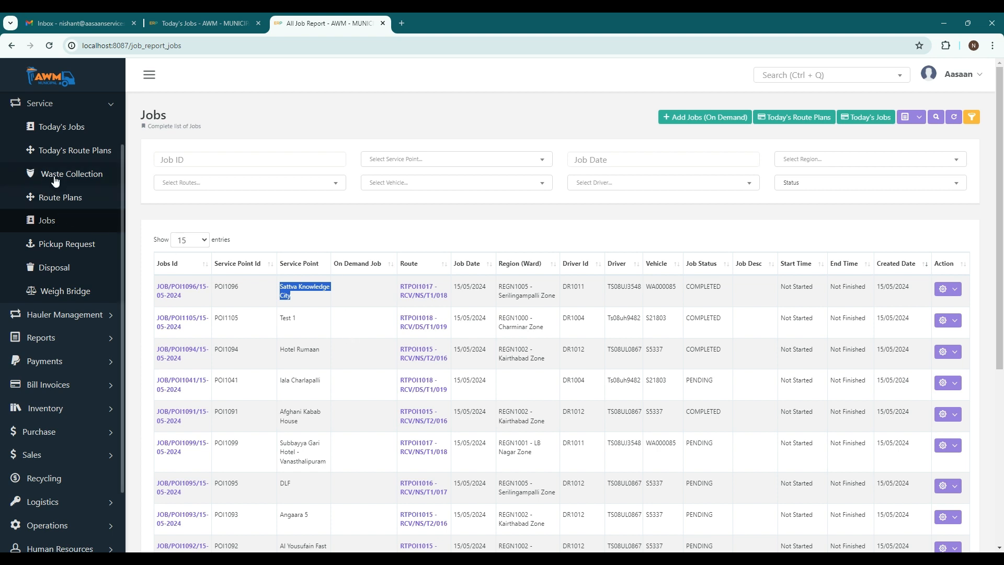
{"action": "scroll", "coordinate": [57, 180], "scroll_direction": "up", "scroll_amount": 2}
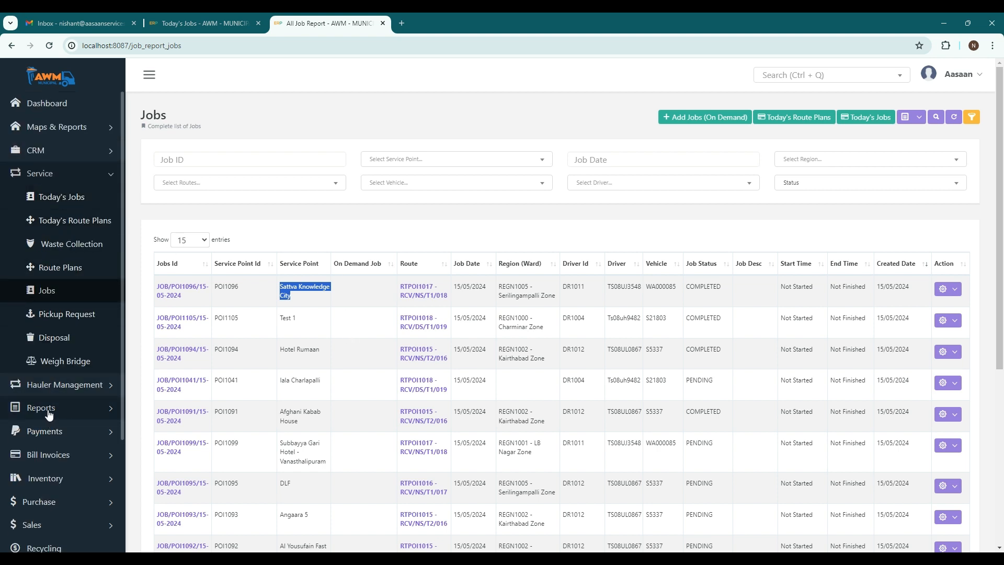
{"action": "left_click", "coordinate": [313, 302]}
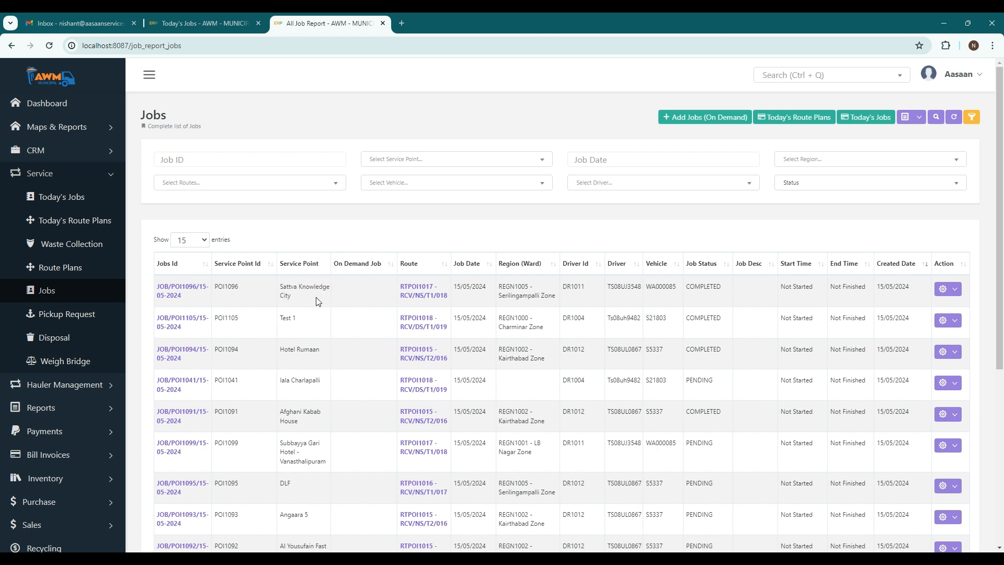
{"action": "left_click", "coordinate": [948, 289]}
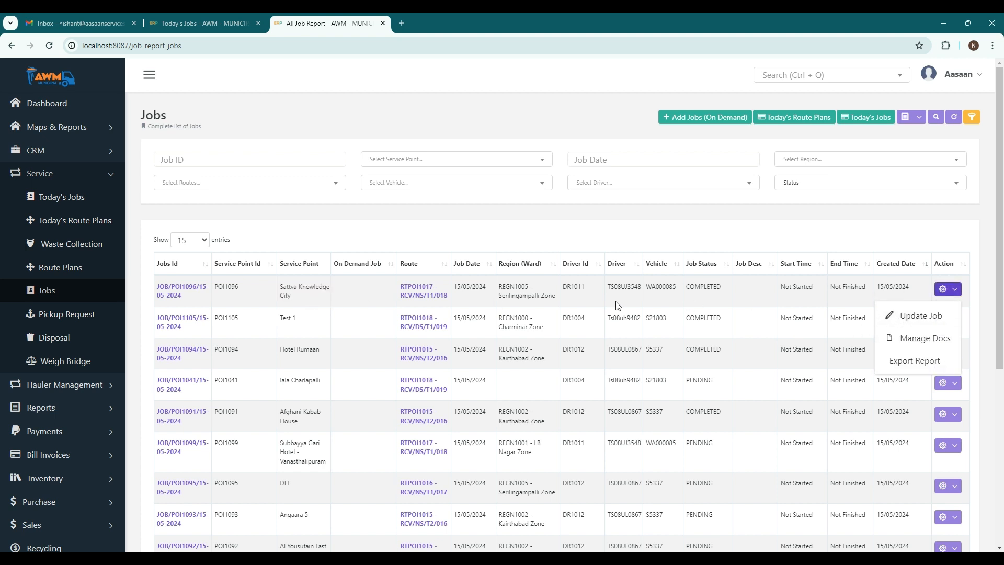
Start a new hauler invoice under Hauler Management for HAULER1000, dated 15/05/2024.
{"action": "left_click", "coordinate": [65, 385]}
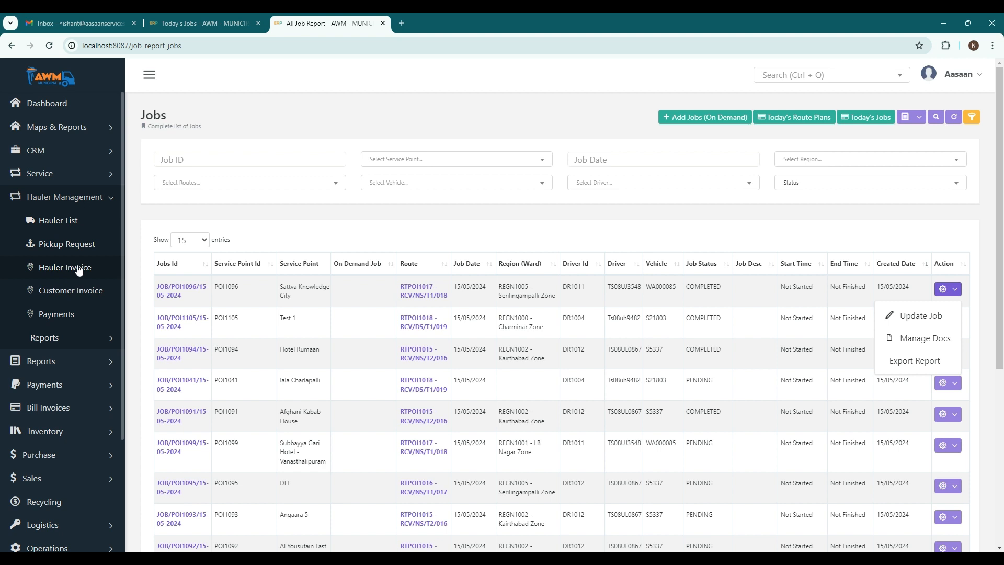
{"action": "left_click", "coordinate": [60, 267]}
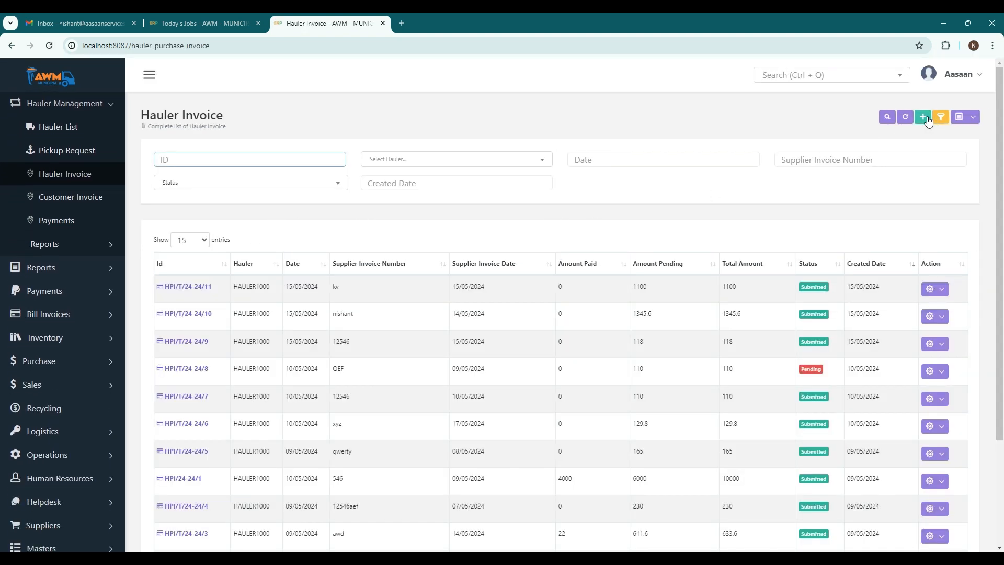
{"action": "left_click", "coordinate": [926, 118]}
{"action": "left_click", "coordinate": [292, 187]}
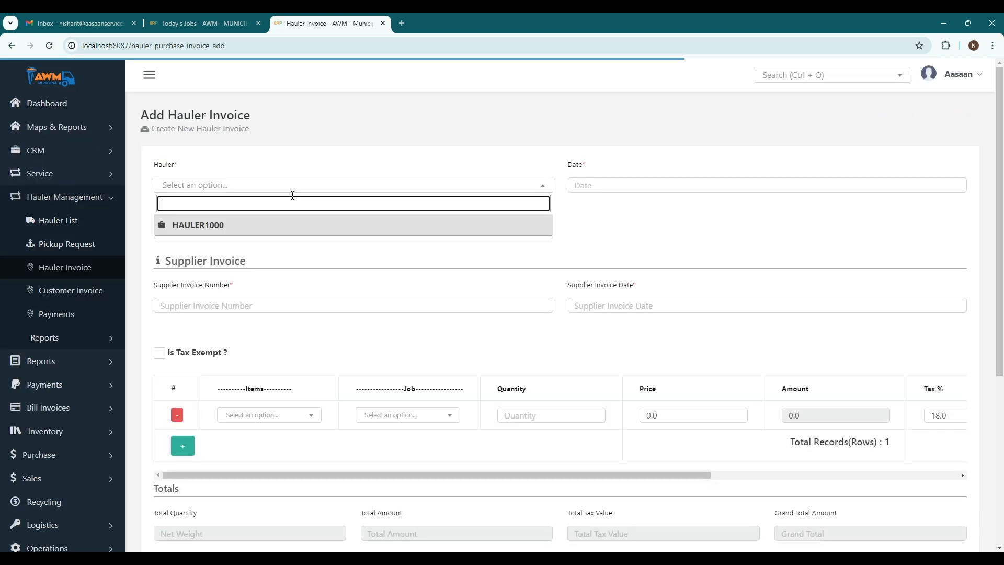
{"action": "left_click", "coordinate": [206, 229]}
{"action": "left_click", "coordinate": [616, 184]}
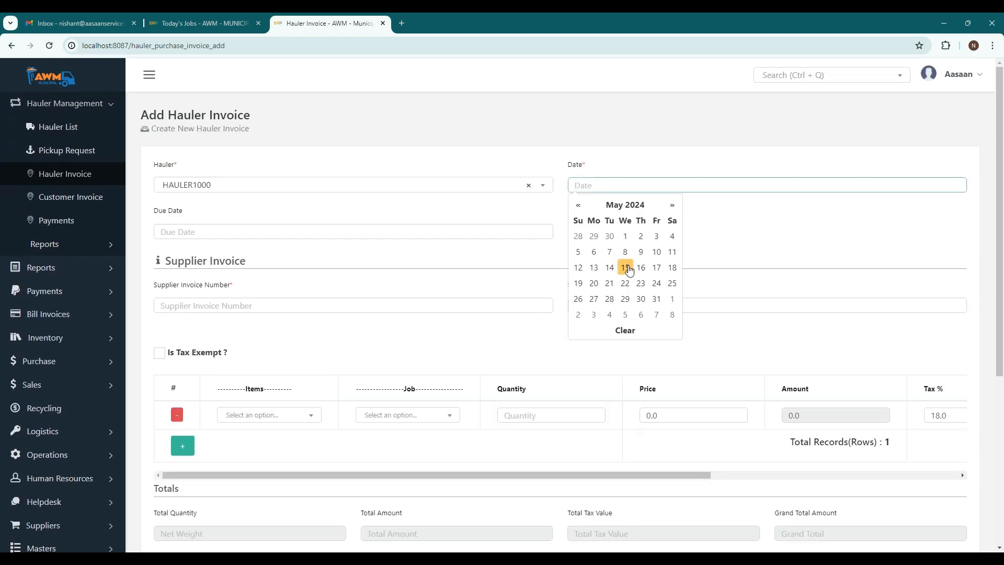
{"action": "left_click", "coordinate": [626, 268]}
Set the supplier invoice number to 123 and the supplier invoice date to 15/05/2024.
{"action": "left_click", "coordinate": [236, 307]}
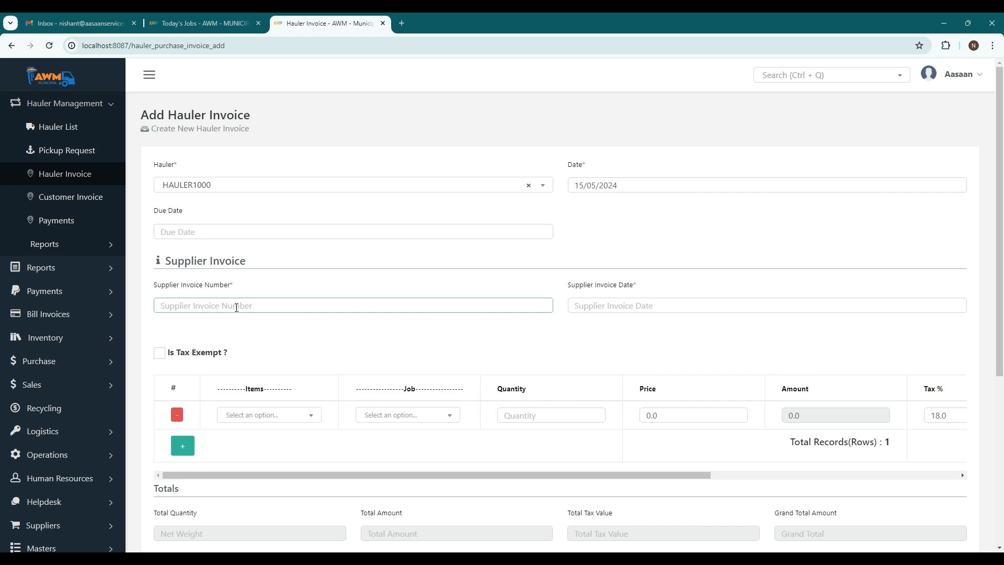
{"action": "type", "text": "123"}
{"action": "left_click", "coordinate": [601, 306]}
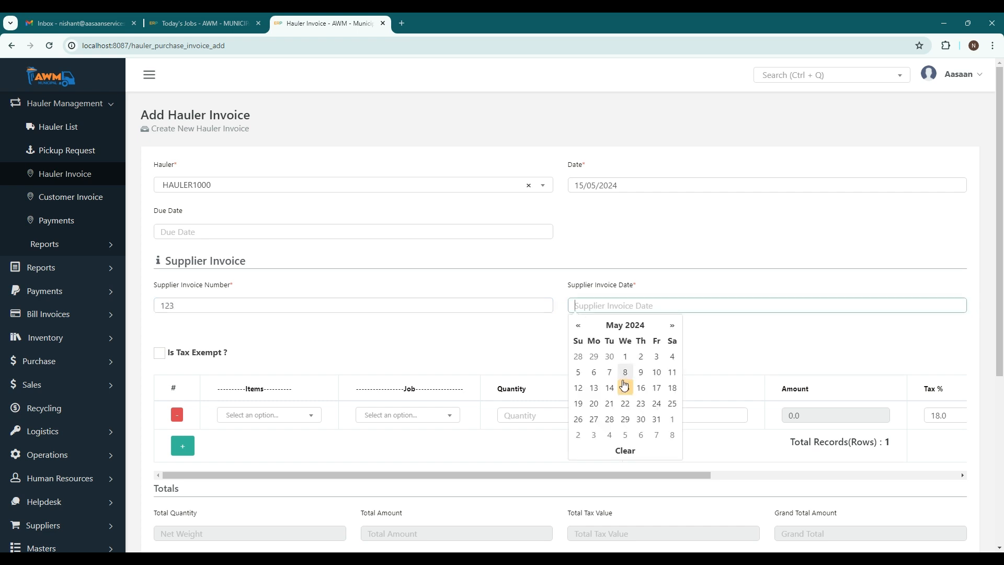
{"action": "left_click", "coordinate": [626, 386]}
Fill the invoice's line item with Bio-medical Waste-Kilogram and the Sattva Knowledge City job JOB/POI1096//14-08-2023.
{"action": "scroll", "coordinate": [272, 332], "scroll_direction": "down", "scroll_amount": 2}
{"action": "left_click", "coordinate": [301, 311]}
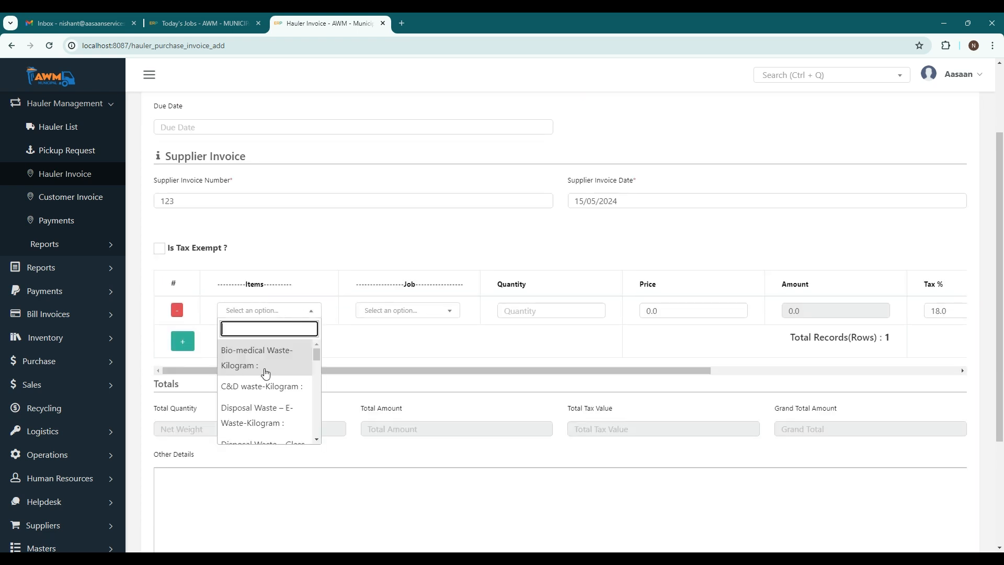
{"action": "left_click", "coordinate": [253, 353]}
{"action": "left_click", "coordinate": [423, 319]}
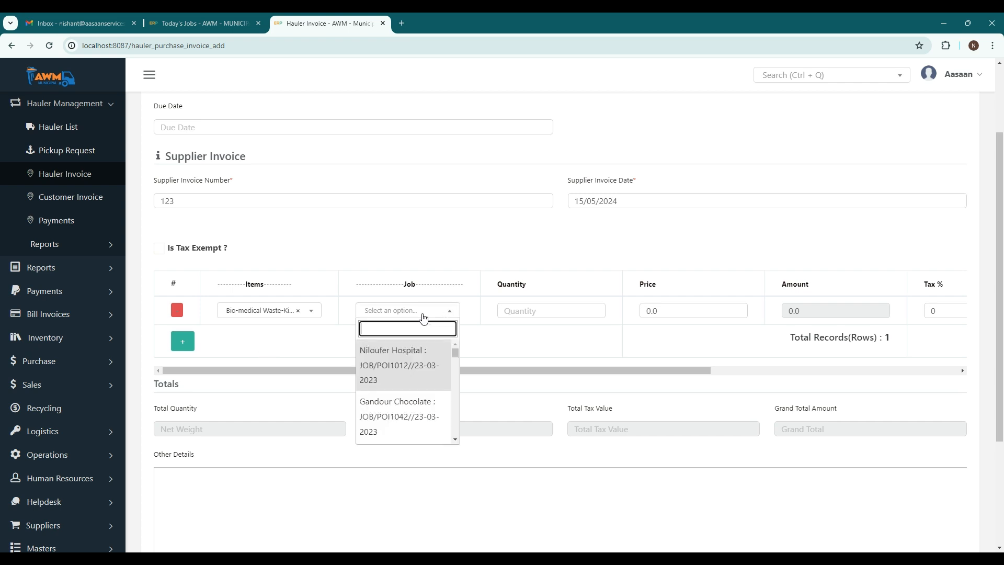
{"action": "type", "text": "sat"}
{"action": "scroll", "coordinate": [414, 384], "scroll_direction": "down", "scroll_amount": 6}
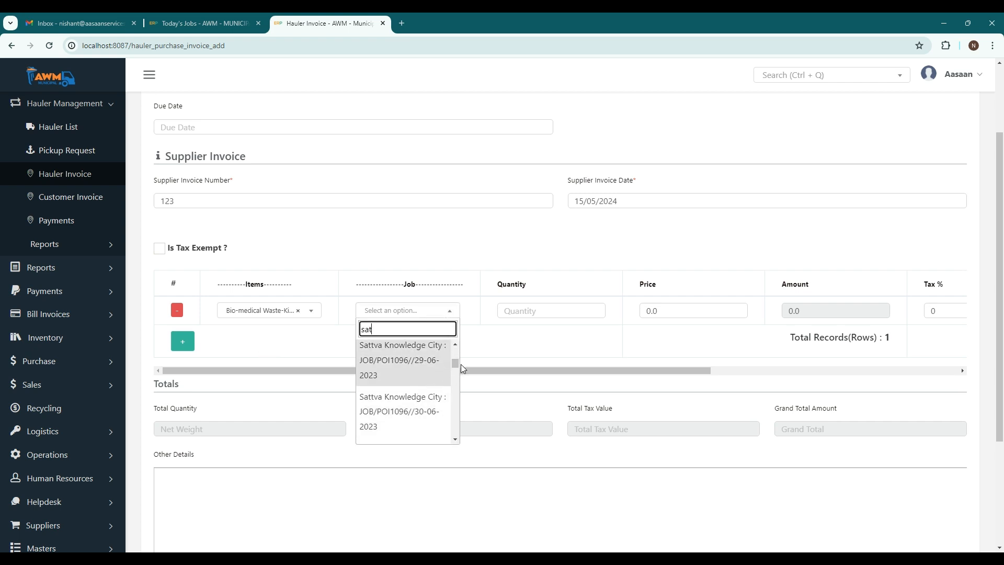
{"action": "left_click_drag", "start_coordinate": [456, 364], "coordinate": [446, 446]}
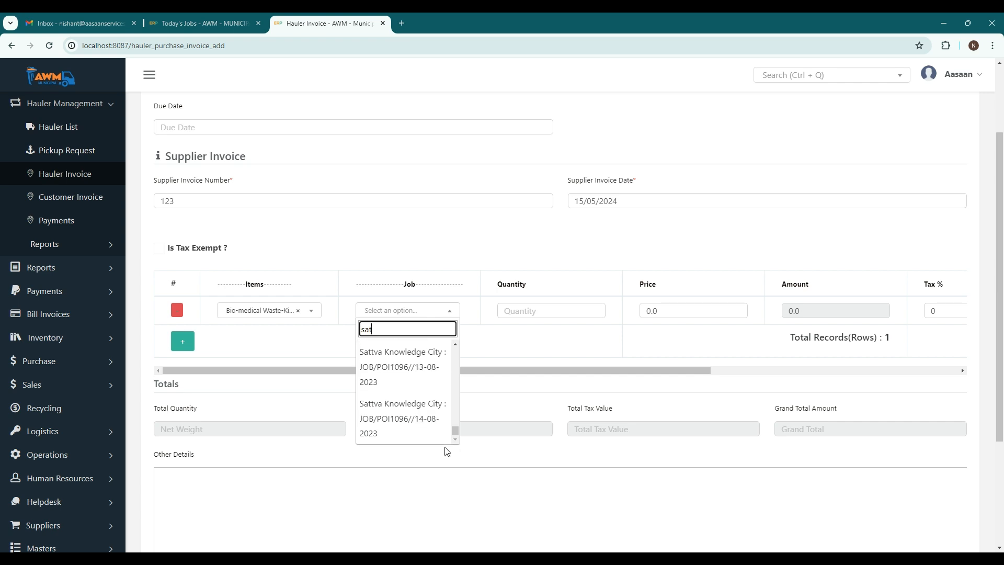
{"action": "left_click", "coordinate": [414, 418]}
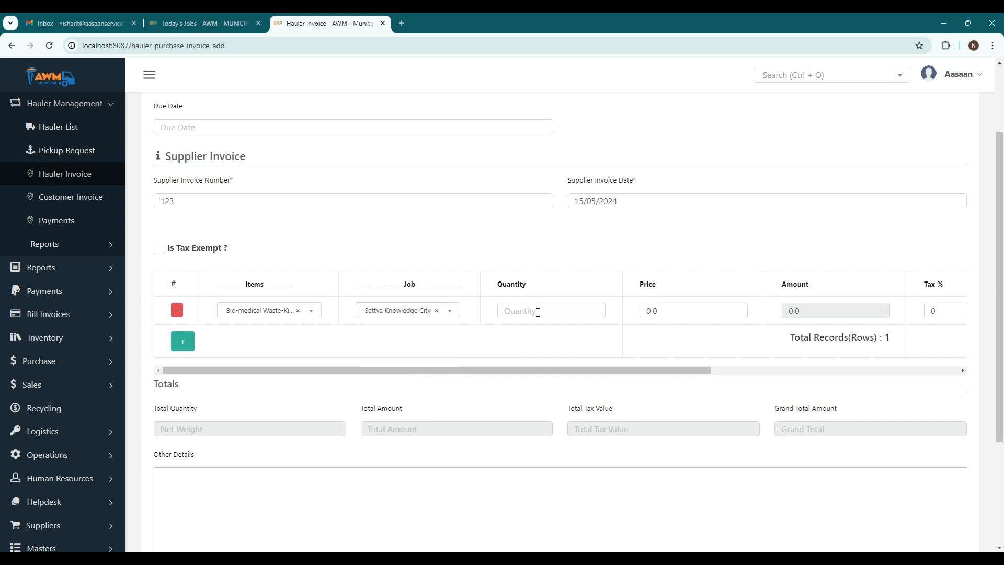
Set the Bio-medical Waste line's quantity to 1, its price to 20 and its tax to 15 %.
{"action": "left_click", "coordinate": [537, 312]}
{"action": "type", "text": "1"}
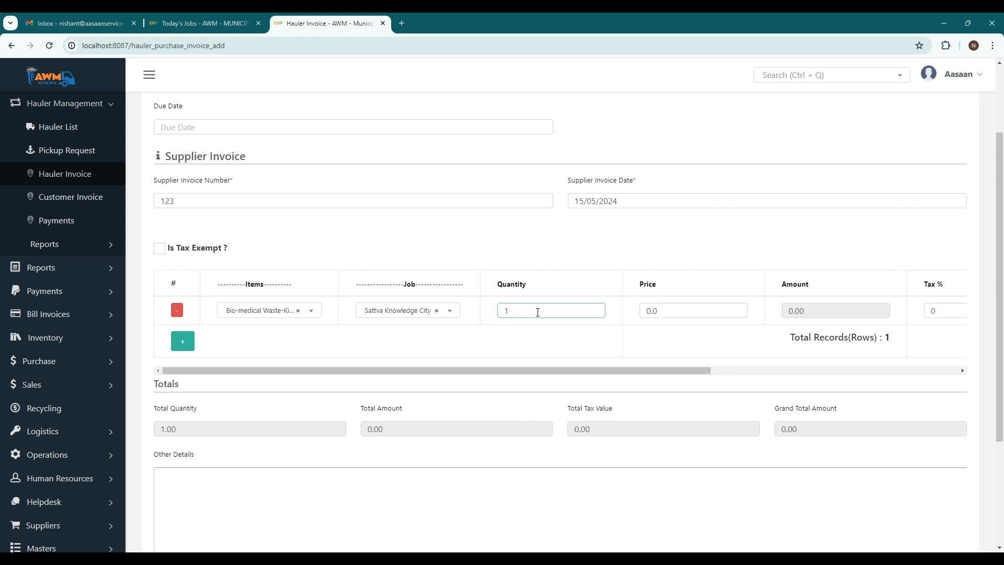
{"action": "left_click", "coordinate": [641, 314]}
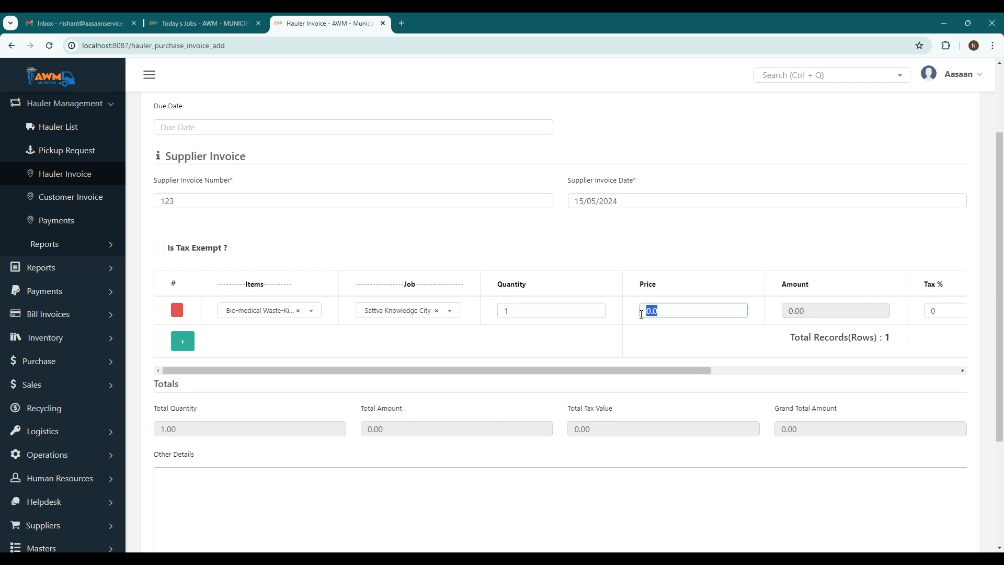
{"action": "type", "text": "20"}
{"action": "left_click", "coordinate": [644, 340]}
{"action": "left_click_drag", "start_coordinate": [657, 373], "coordinate": [936, 376]}
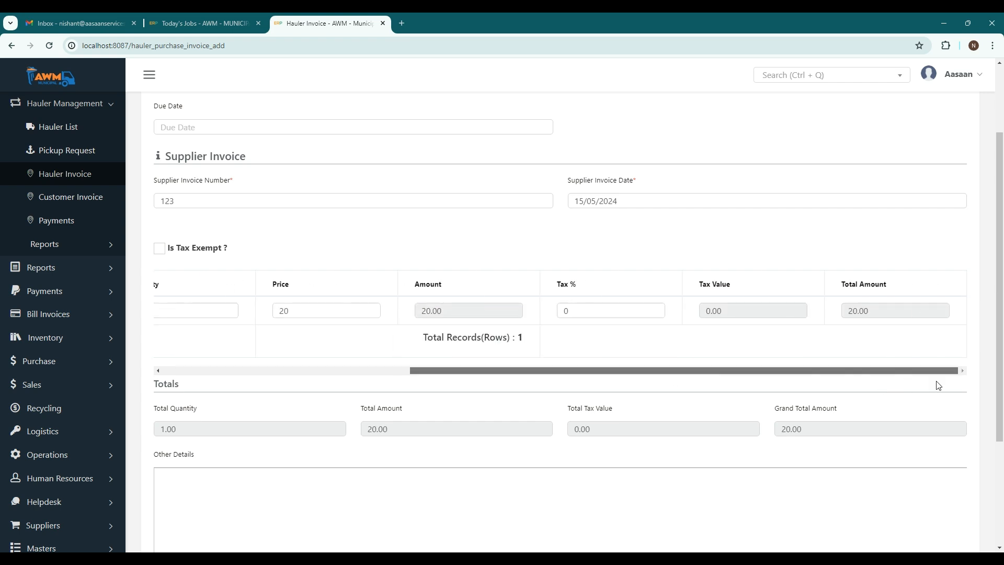
{"action": "left_click", "coordinate": [562, 314]}
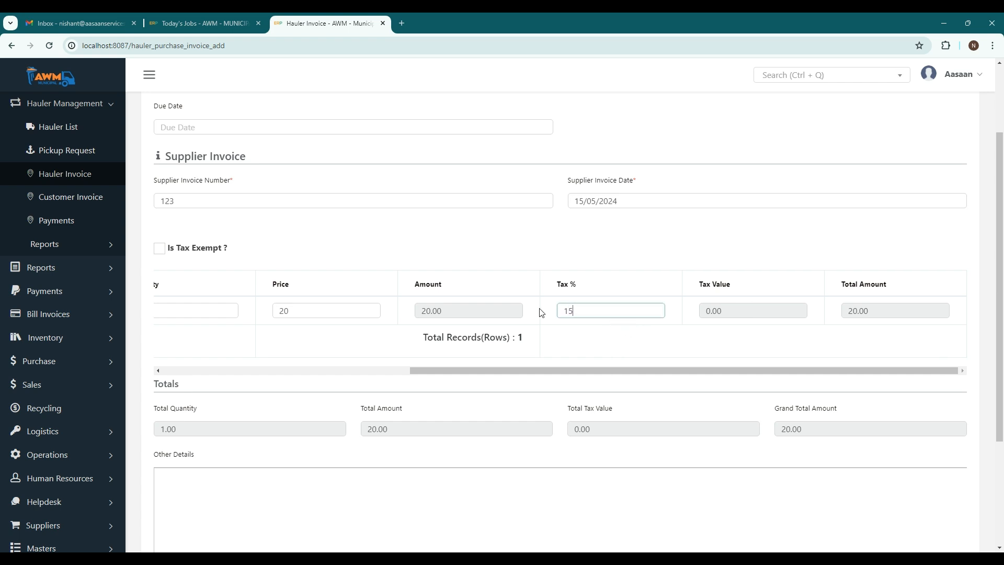
{"action": "left_click", "coordinate": [778, 355]}
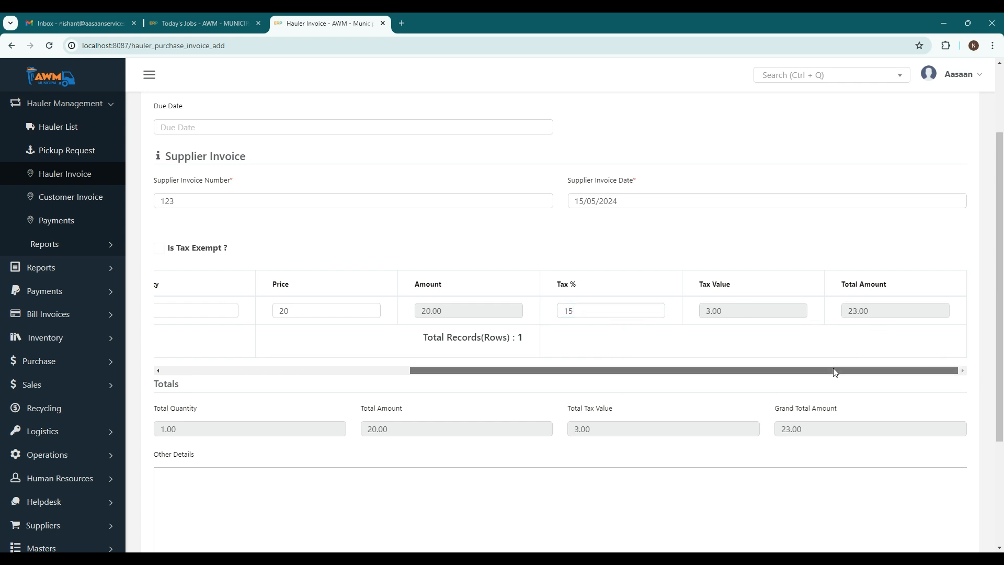
Submit the hauler invoice form, then finalize the resulting invoice and confirm its submission.
{"action": "left_click_drag", "start_coordinate": [835, 372], "coordinate": [586, 372]}
{"action": "scroll", "coordinate": [762, 336], "scroll_direction": "up", "scroll_amount": 3}
{"action": "scroll", "coordinate": [763, 336], "scroll_direction": "down", "scroll_amount": 6}
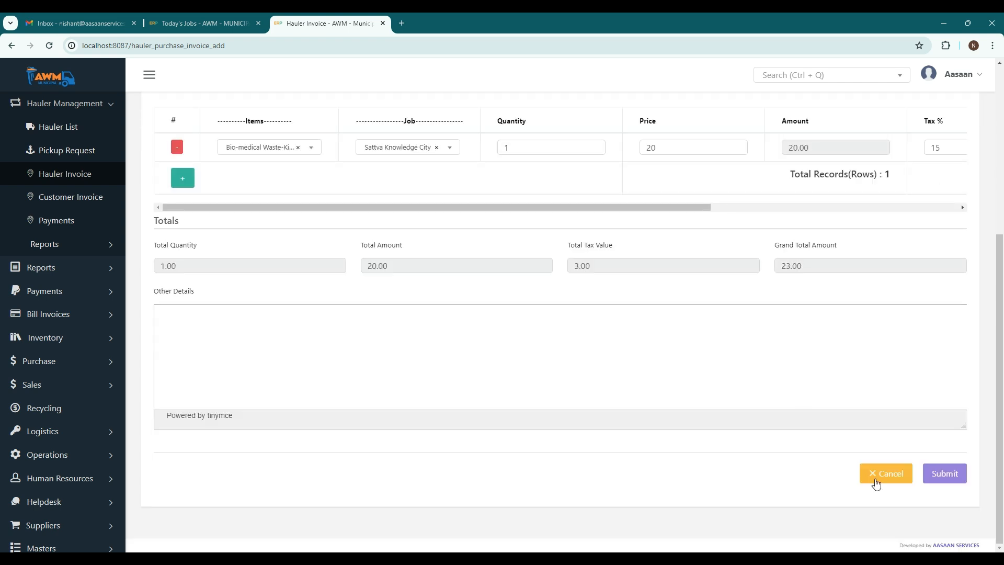
{"action": "left_click", "coordinate": [943, 473]}
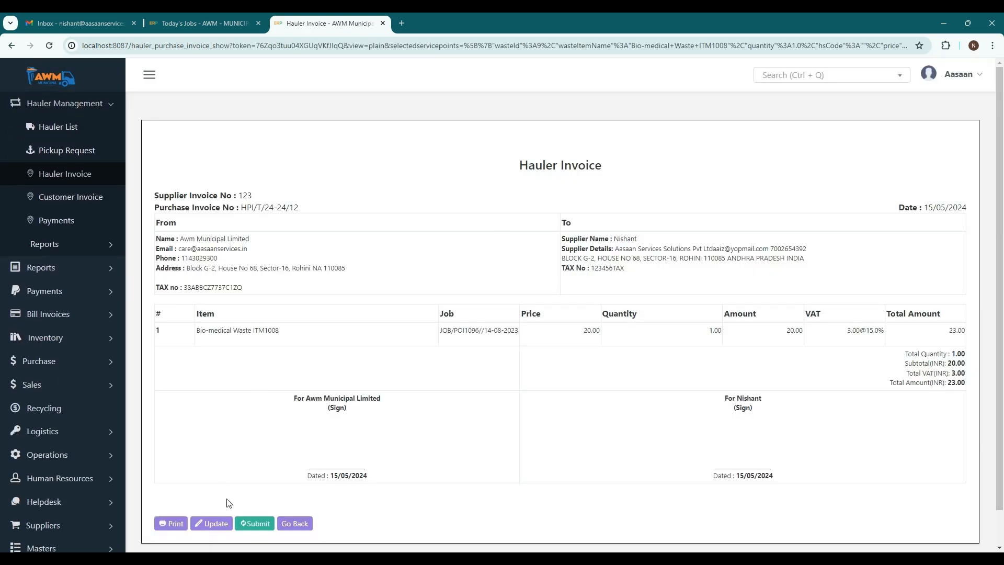
{"action": "left_click", "coordinate": [258, 524]}
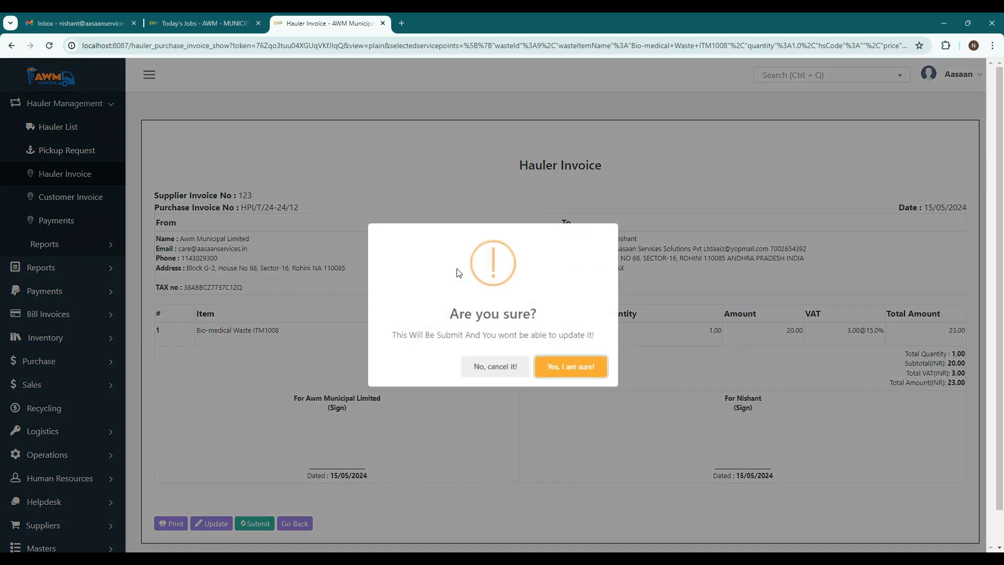
{"action": "left_click", "coordinate": [568, 366]}
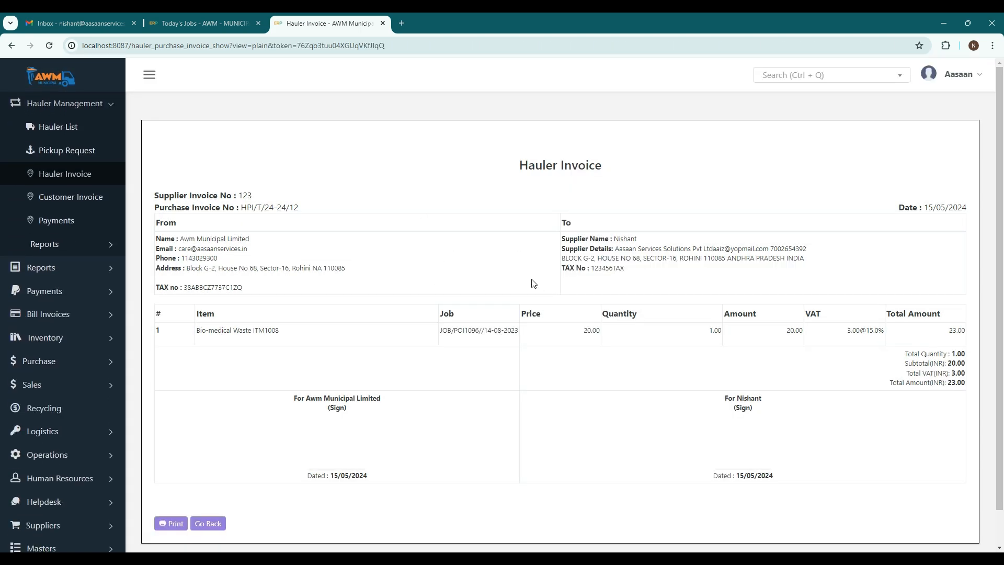
{"action": "left_click_drag", "start_coordinate": [947, 382], "coordinate": [964, 383]}
{"action": "left_click", "coordinate": [893, 410]}
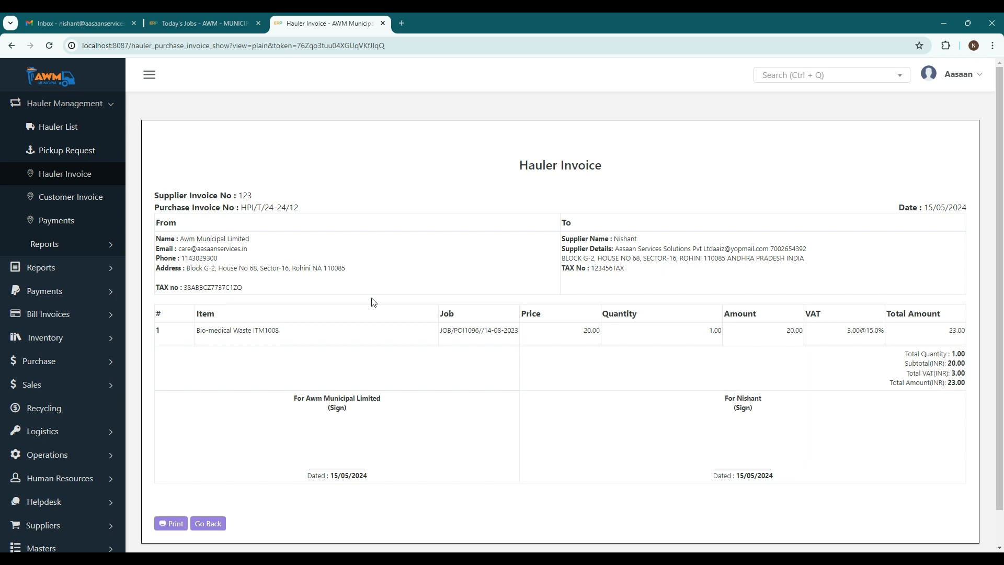
Open the hauler Customer Invoice list in a new tab and start an invoice for Suraksha women and children hospital.
{"action": "middle_click", "coordinate": [84, 201]}
{"action": "left_click", "coordinate": [453, 20]}
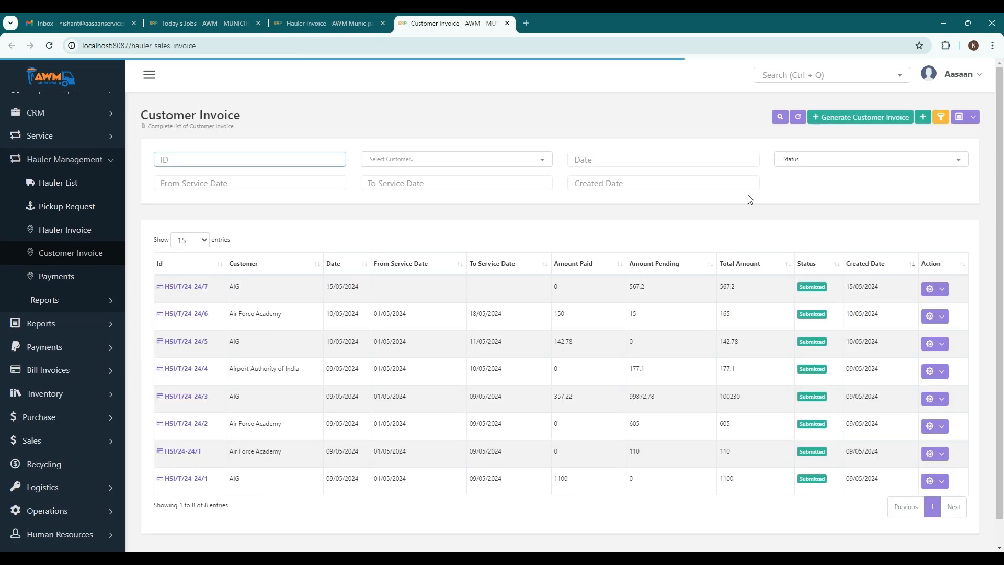
{"action": "left_click", "coordinate": [923, 117]}
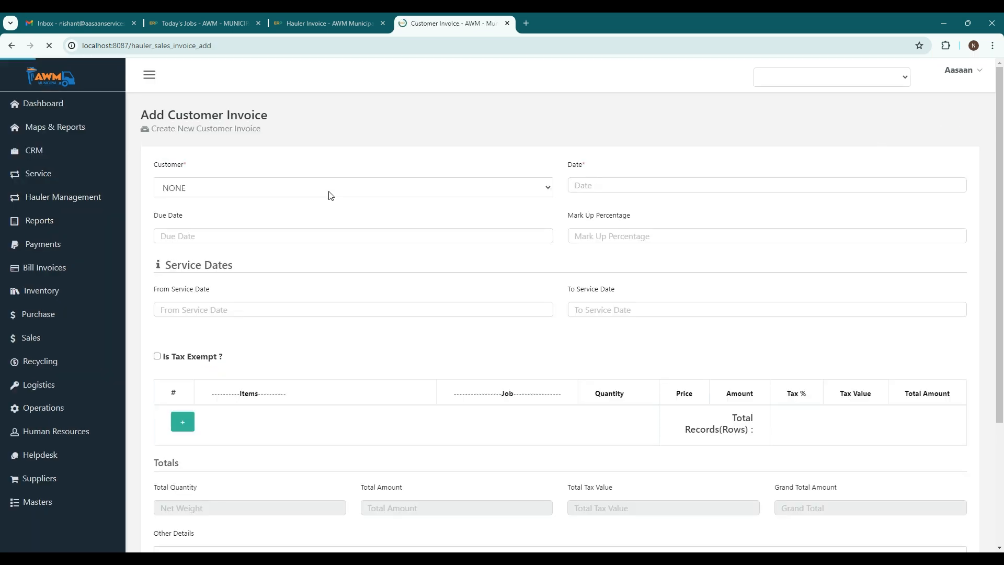
{"action": "left_click", "coordinate": [196, 184]}
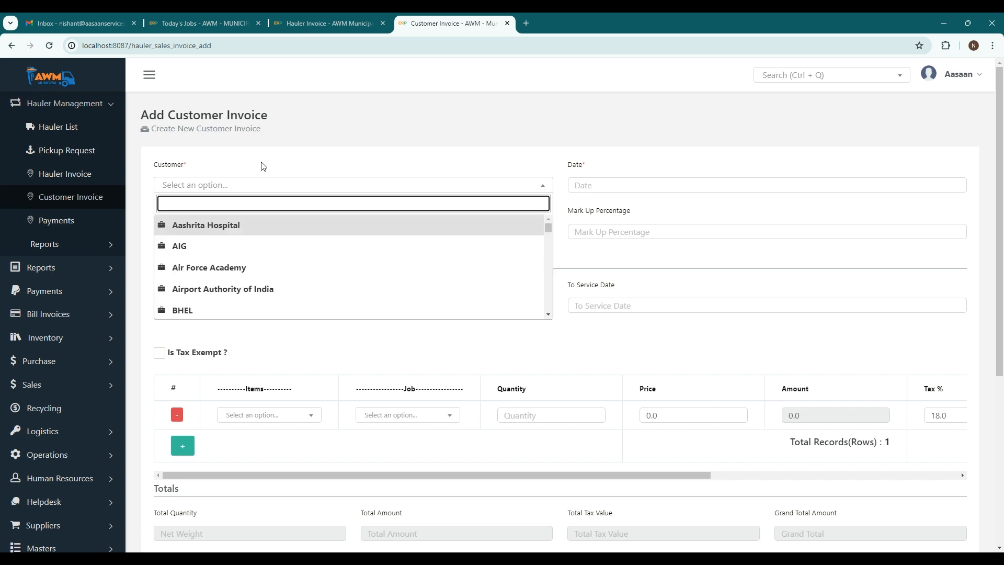
{"action": "scroll", "coordinate": [250, 260], "scroll_direction": "down", "scroll_amount": 10}
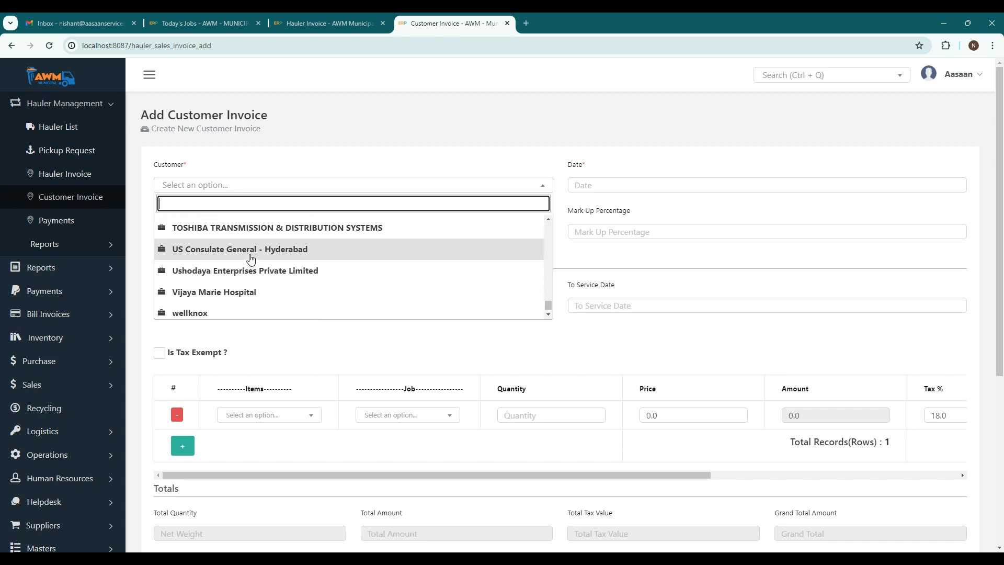
{"action": "scroll", "coordinate": [251, 260], "scroll_direction": "up", "scroll_amount": 5}
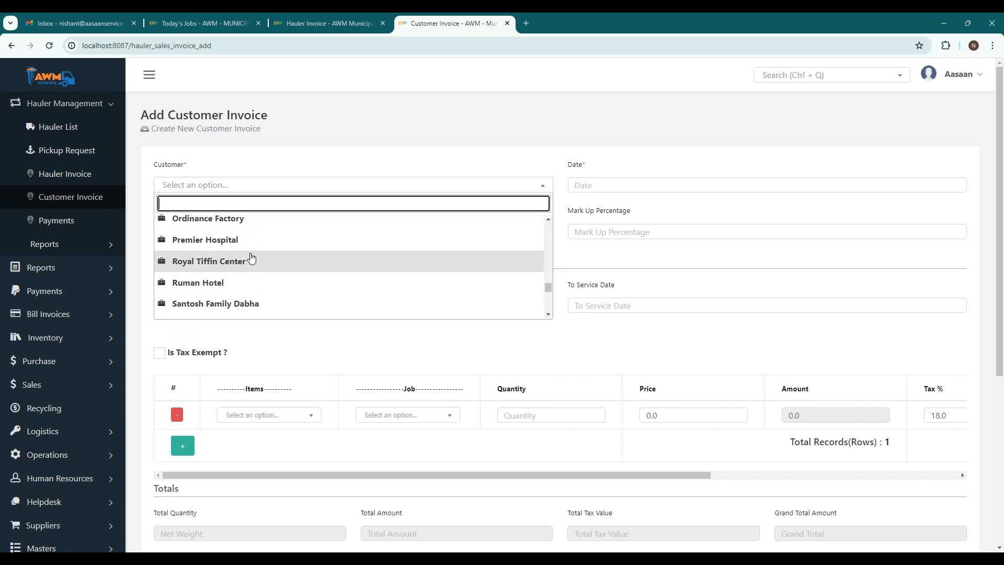
{"action": "scroll", "coordinate": [250, 260], "scroll_direction": "down", "scroll_amount": 2}
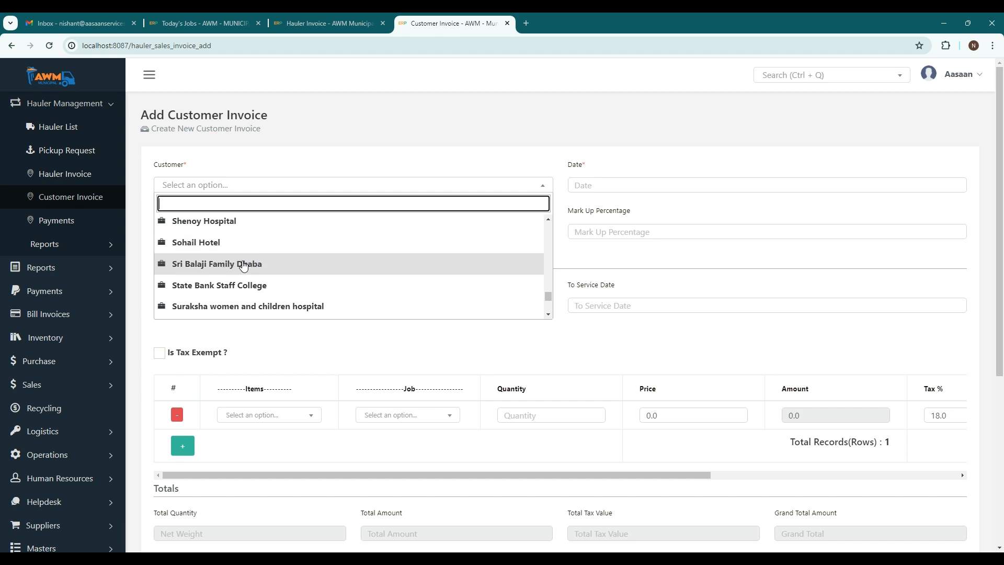
{"action": "scroll", "coordinate": [228, 264], "scroll_direction": "down", "scroll_amount": 1}
{"action": "left_click", "coordinate": [229, 256]}
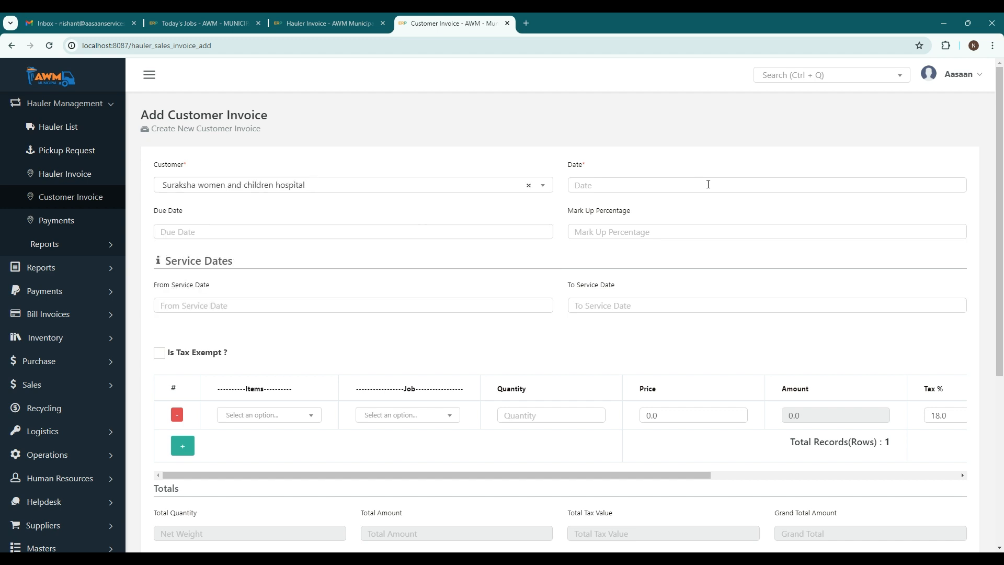
Set the customer invoice's date to 15/05/2024 and its mark-up percentage to 10.
{"action": "left_click", "coordinate": [622, 185]}
{"action": "left_click", "coordinate": [626, 270]}
{"action": "scroll", "coordinate": [534, 253], "scroll_direction": "down", "scroll_amount": 1}
{"action": "left_click", "coordinate": [595, 182]}
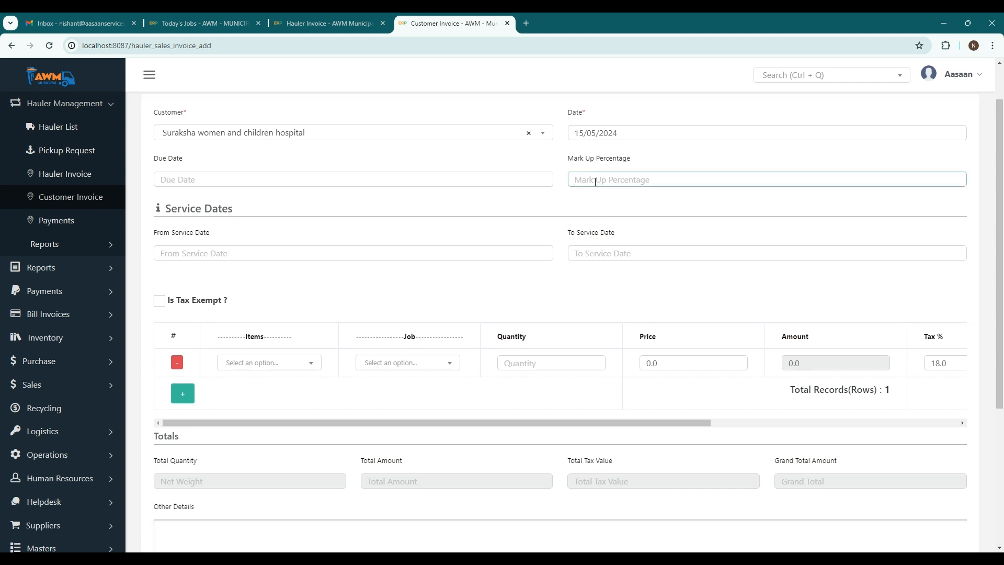
{"action": "type", "text": "10"}
{"action": "left_click", "coordinate": [500, 213]}
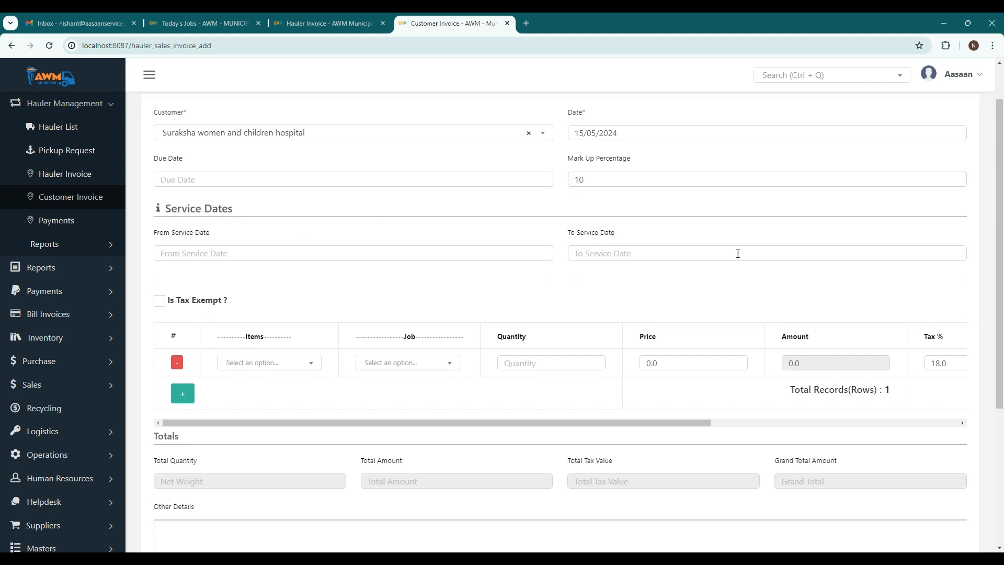
Choose the Sattva Knowledge City job billed on the hauler invoice for the customer invoice's line item.
{"action": "scroll", "coordinate": [313, 277], "scroll_direction": "down", "scroll_amount": 2}
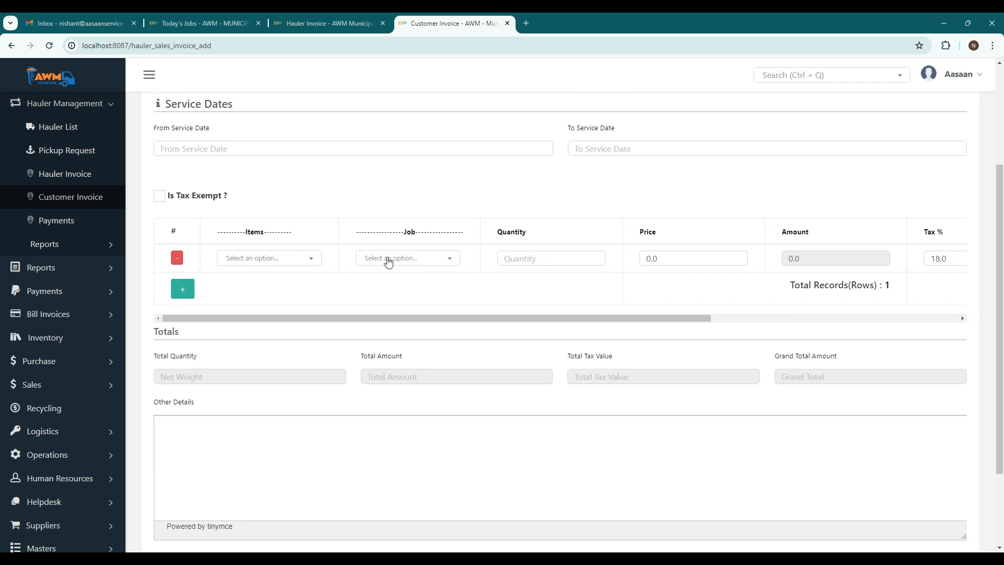
{"action": "left_click", "coordinate": [385, 258]}
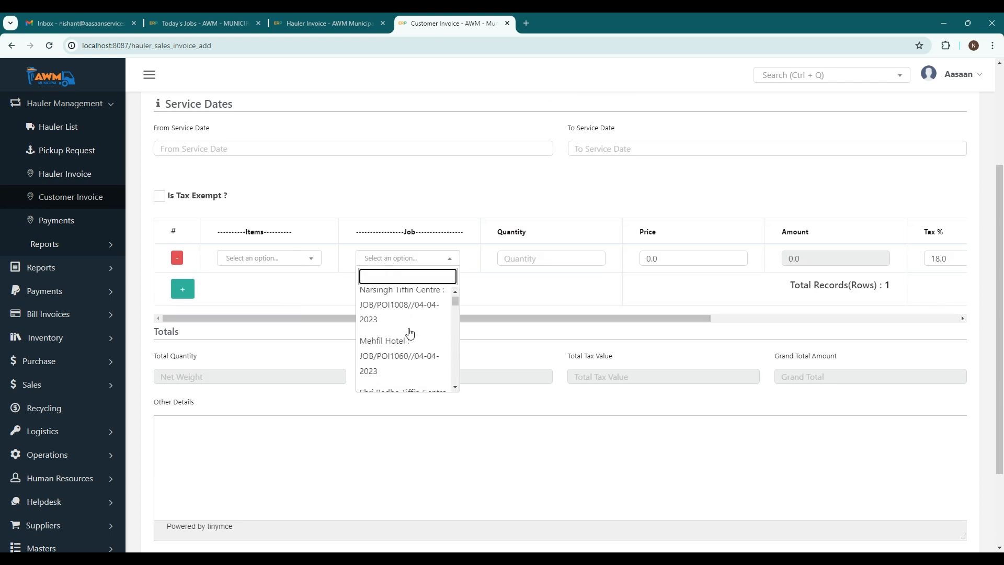
{"action": "left_click_drag", "start_coordinate": [453, 302], "coordinate": [460, 387]}
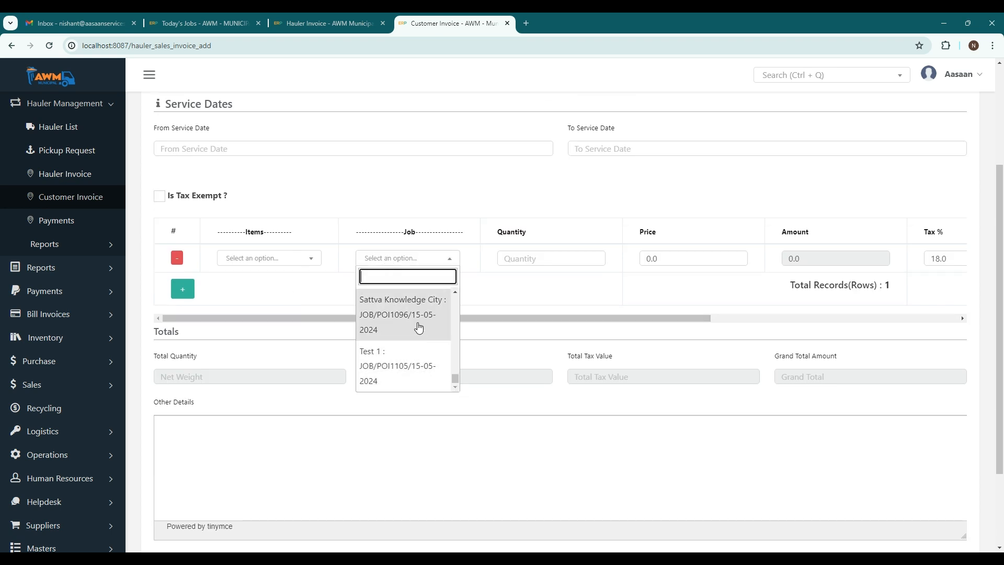
{"action": "scroll", "coordinate": [415, 320], "scroll_direction": "up", "scroll_amount": 1}
{"action": "scroll", "coordinate": [420, 320], "scroll_direction": "up", "scroll_amount": 1}
{"action": "scroll", "coordinate": [418, 320], "scroll_direction": "down", "scroll_amount": 3}
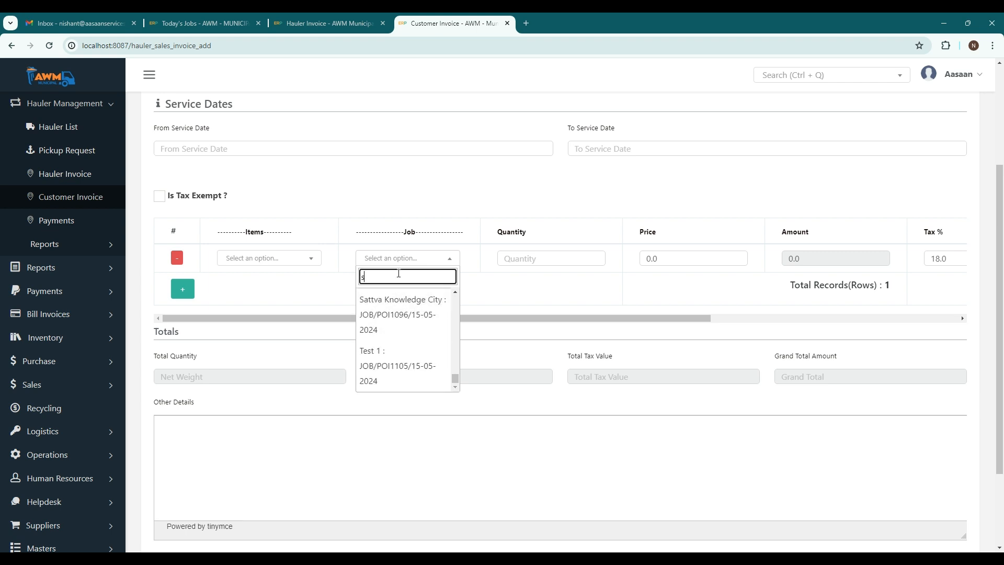
{"action": "type", "text": "at"}
{"action": "left_click", "coordinate": [414, 317]}
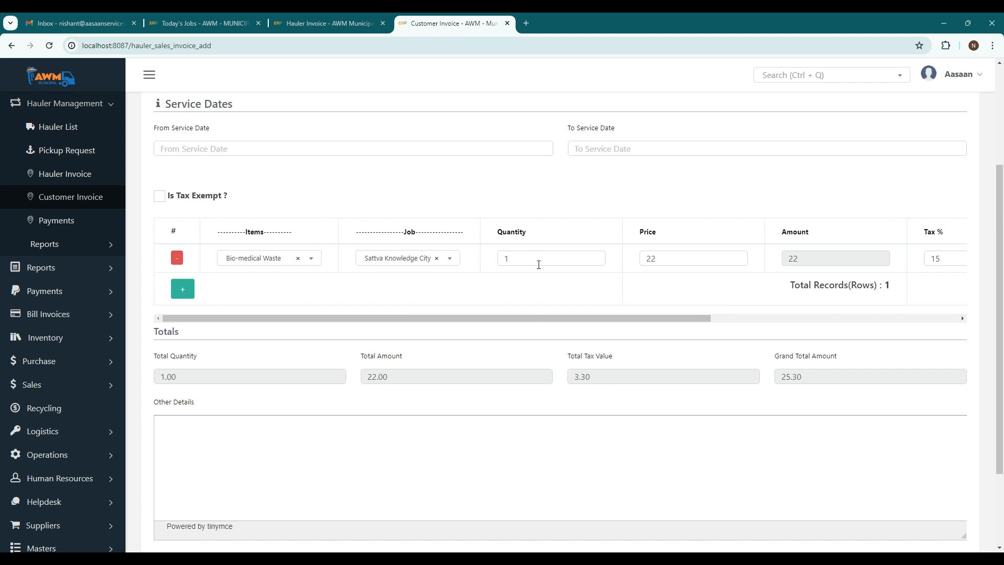
Examine the customer invoice line item's marked-up price, amount, tax and total amount.
{"action": "left_click_drag", "start_coordinate": [690, 319], "coordinate": [926, 319]}
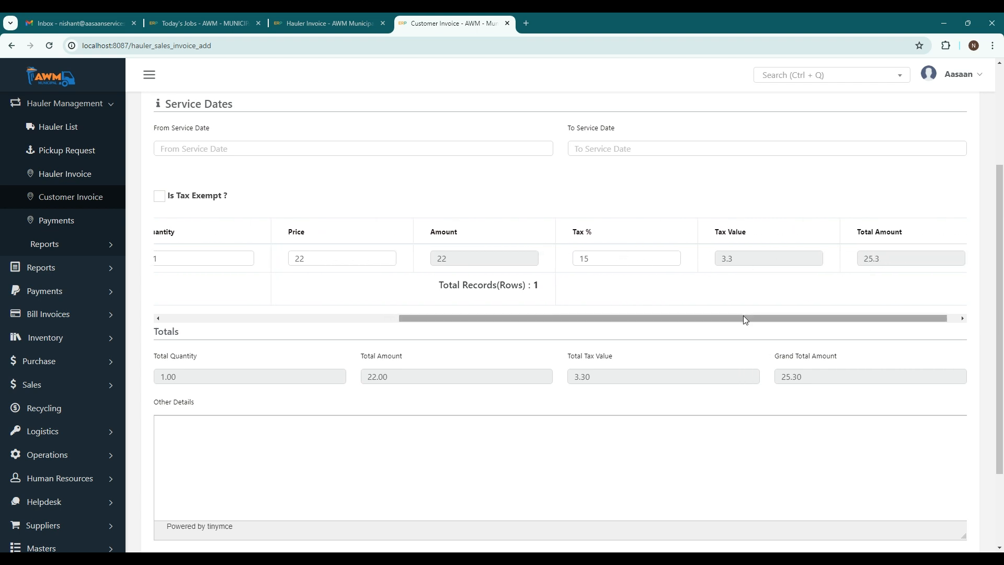
{"action": "left_click_drag", "start_coordinate": [742, 318], "coordinate": [469, 319]}
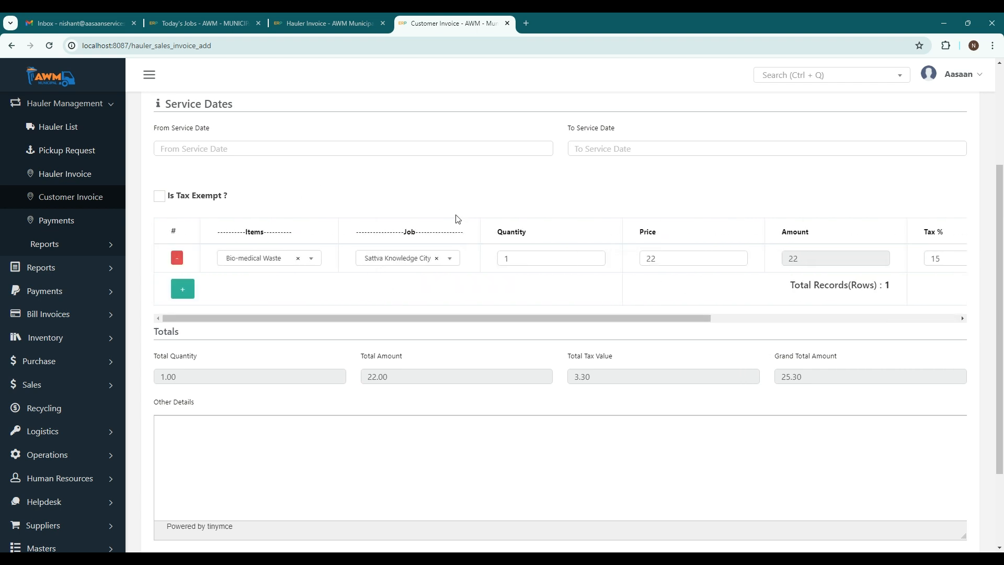
{"action": "scroll", "coordinate": [615, 204], "scroll_direction": "up", "scroll_amount": 3}
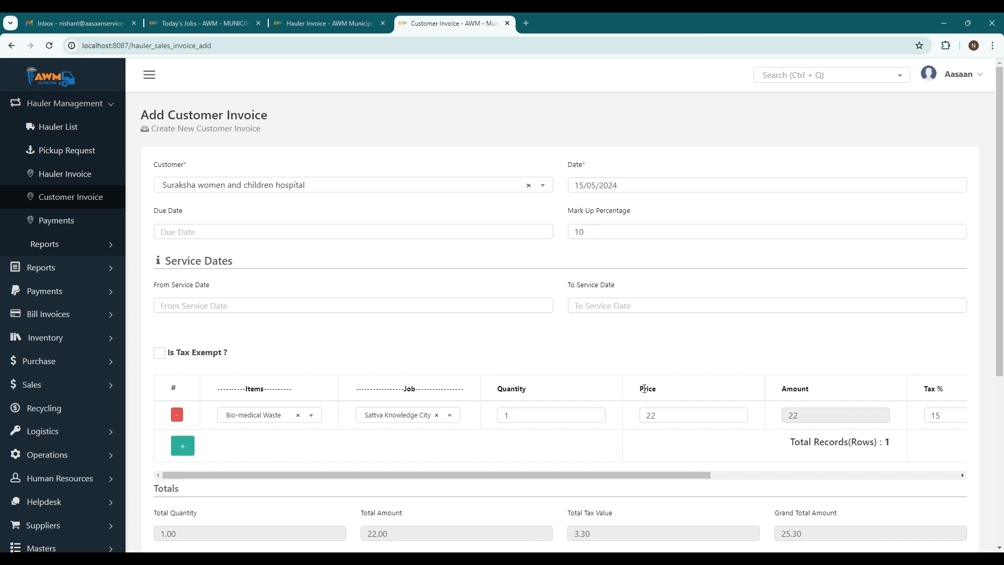
{"action": "left_click_drag", "start_coordinate": [639, 389], "coordinate": [643, 417]}
{"action": "left_click", "coordinate": [636, 444]}
{"action": "double_click", "coordinate": [663, 421]}
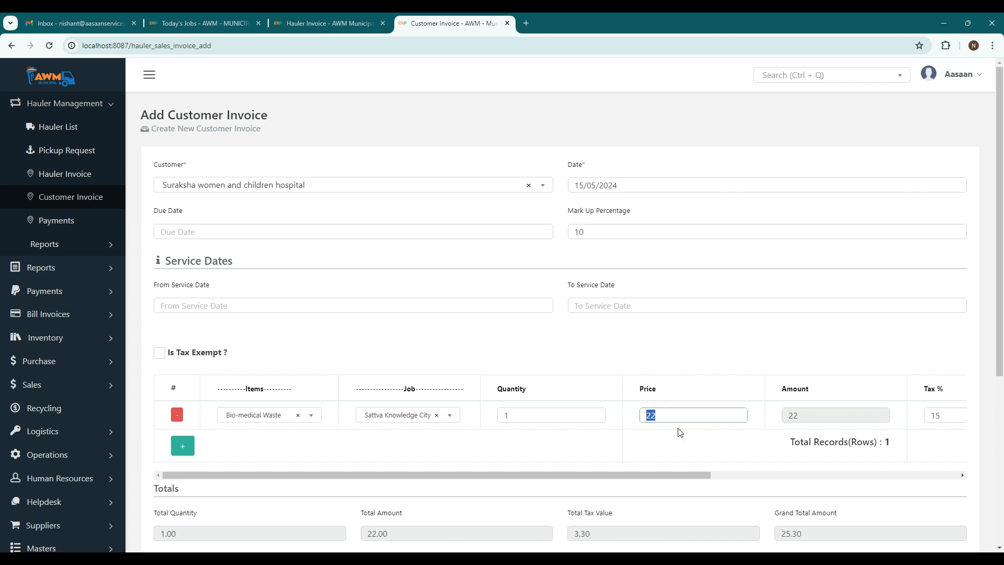
{"action": "double_click", "coordinate": [803, 418]}
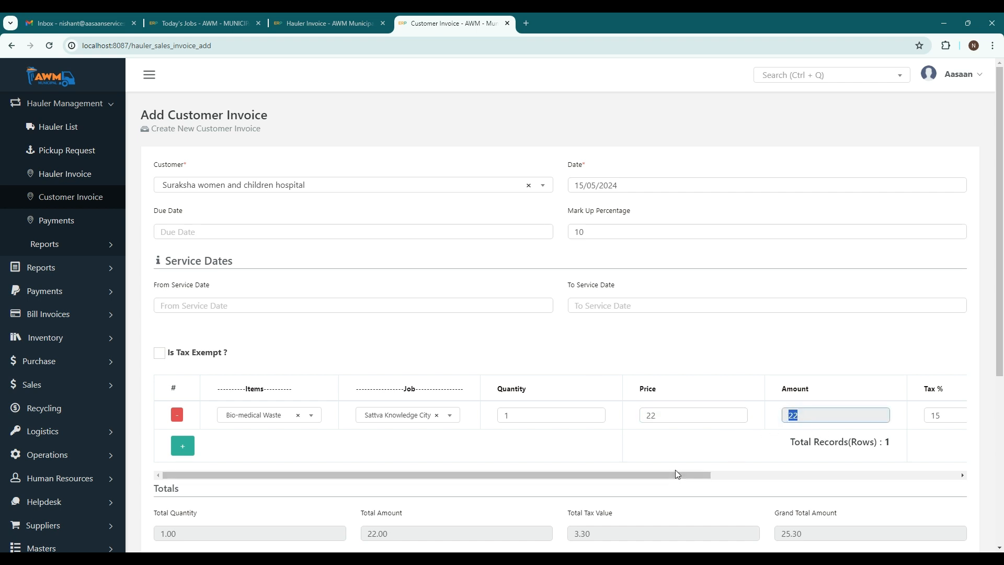
{"action": "left_click_drag", "start_coordinate": [676, 474], "coordinate": [550, 474]}
Compare the hauler invoice's total amount with the grand total on the customer invoice form.
{"action": "left_click", "coordinate": [334, 23]}
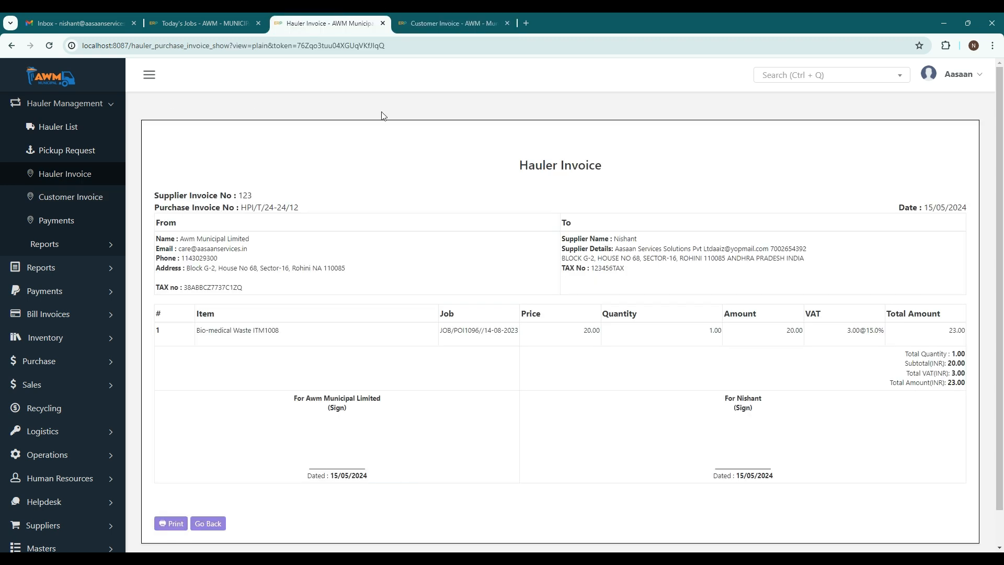
{"action": "double_click", "coordinate": [951, 384]}
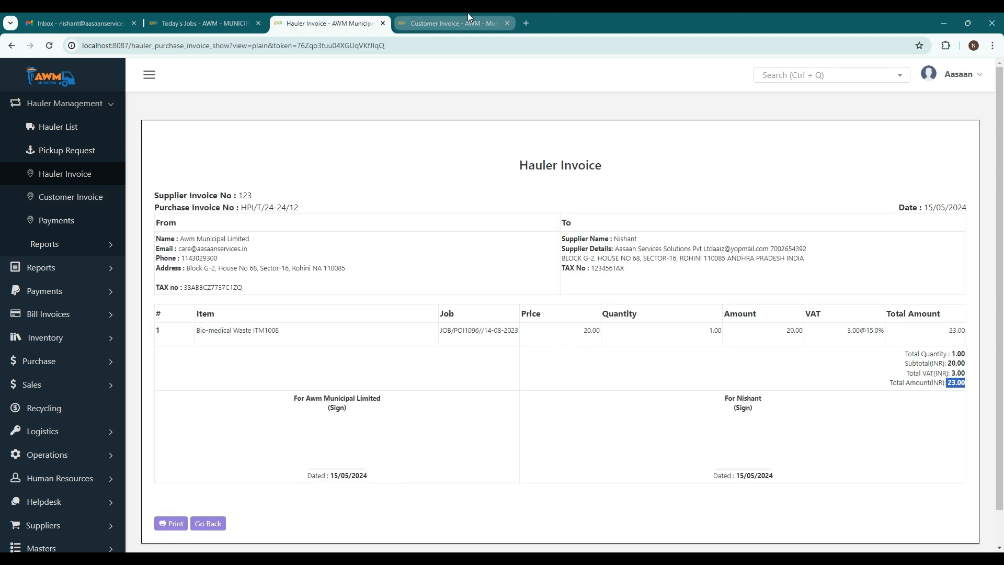
{"action": "left_click", "coordinate": [450, 23]}
{"action": "scroll", "coordinate": [691, 428], "scroll_direction": "down", "scroll_amount": 5}
{"action": "double_click", "coordinate": [790, 272]}
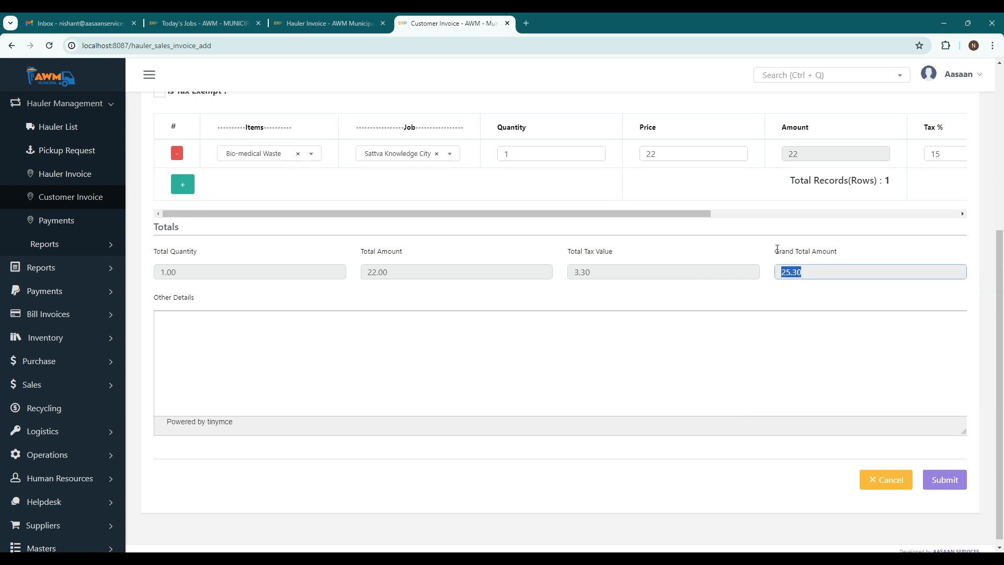
{"action": "scroll", "coordinate": [523, 209], "scroll_direction": "up", "scroll_amount": 5}
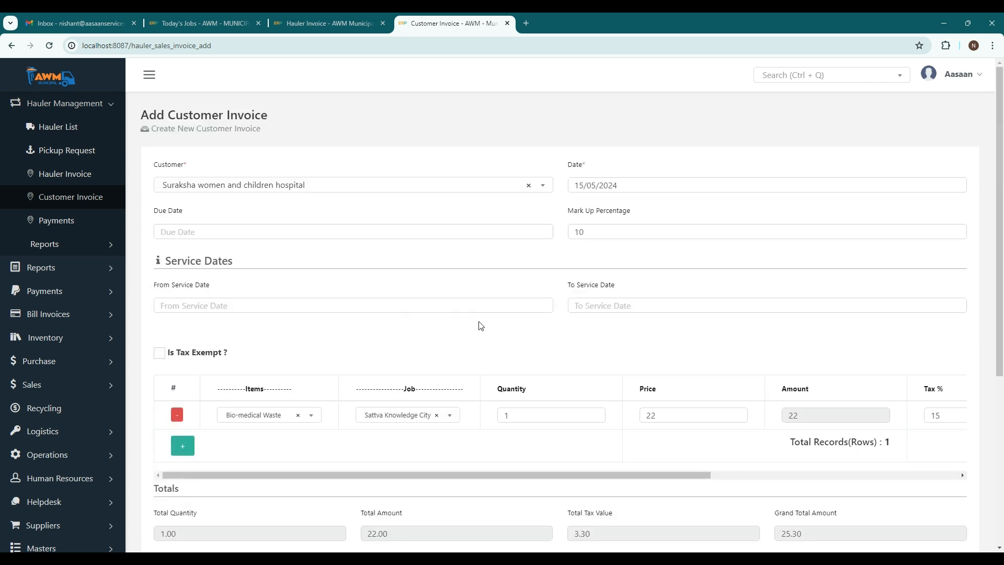
Submit the new customer invoice form, then open the resulting invoice for updating.
{"action": "scroll", "coordinate": [575, 329], "scroll_direction": "down", "scroll_amount": 4}
{"action": "left_click", "coordinate": [944, 531]}
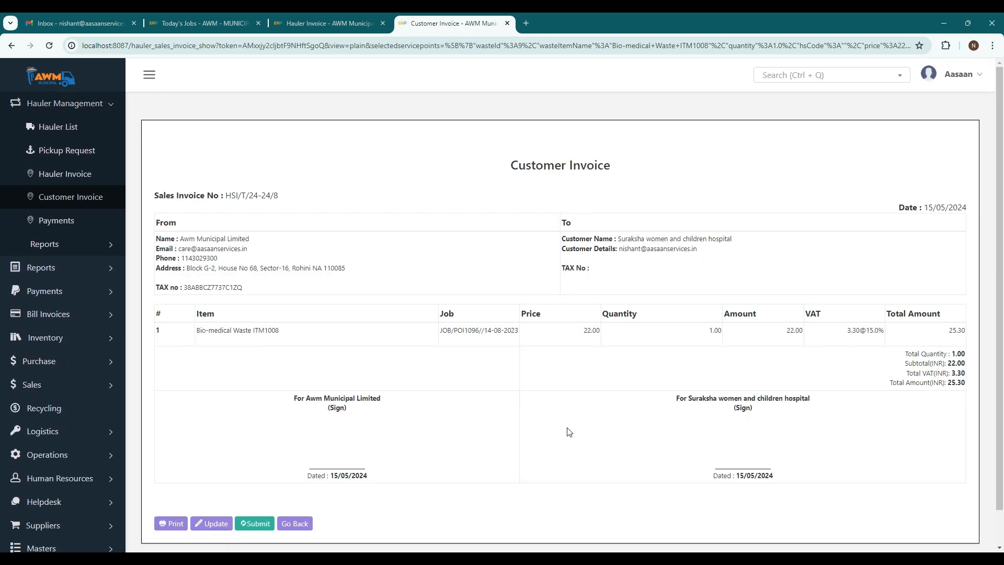
{"action": "left_click", "coordinate": [209, 524]}
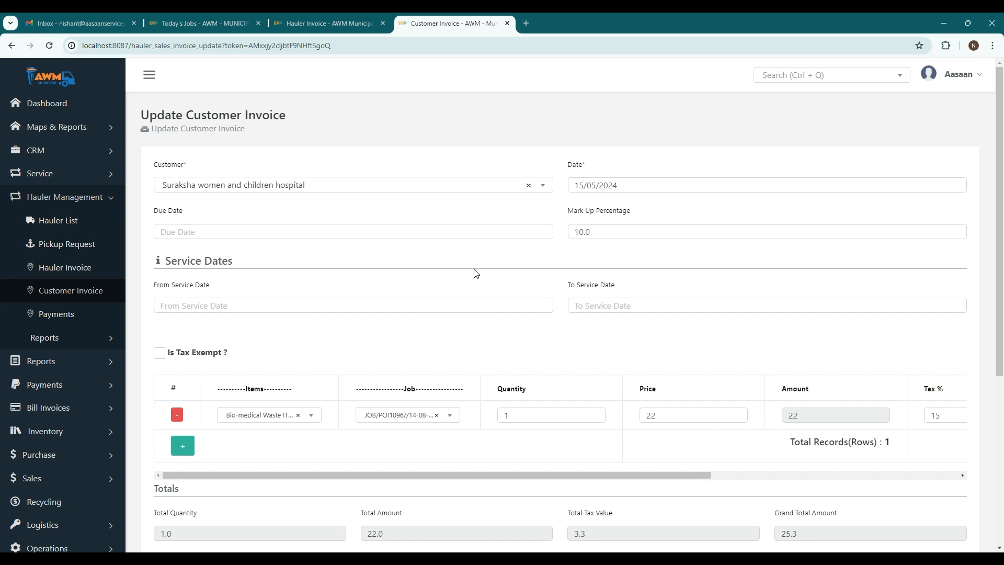
Add a second line item to the customer invoice and choose the Murugan Hospital job for it.
{"action": "left_click", "coordinate": [183, 394]}
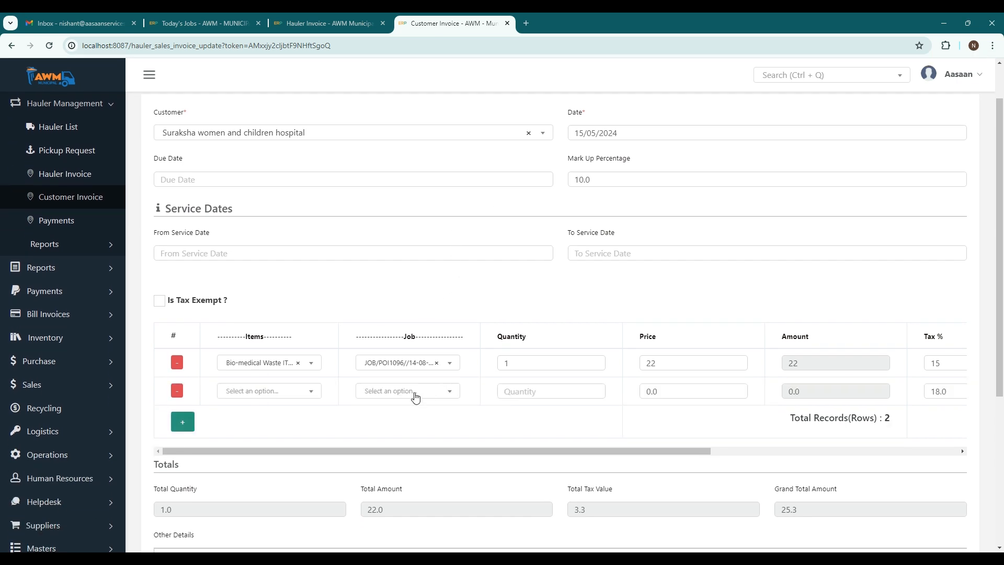
{"action": "left_click", "coordinate": [416, 397]}
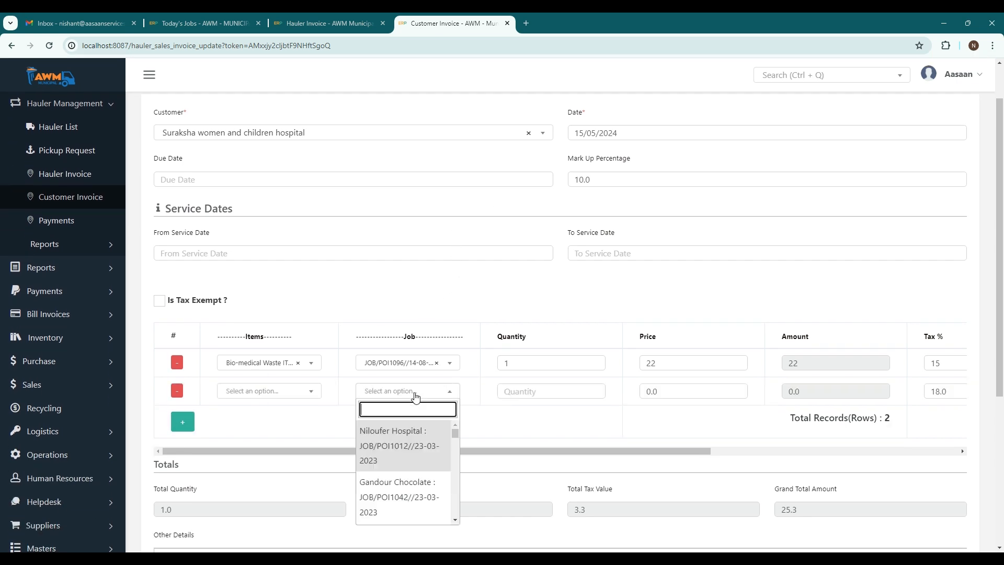
{"action": "scroll", "coordinate": [405, 486], "scroll_direction": "down", "scroll_amount": 3}
{"action": "left_click", "coordinate": [403, 489]}
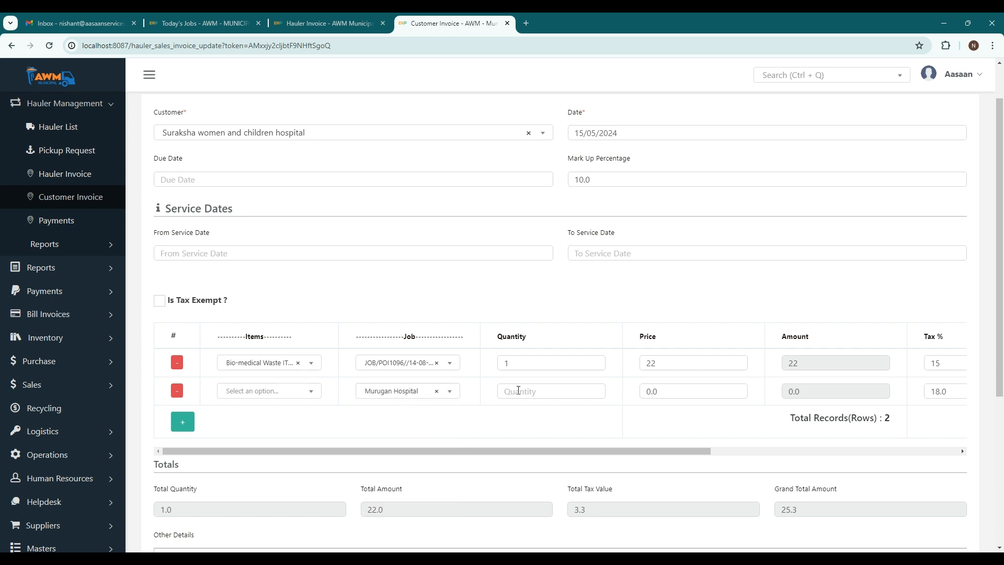
Set the Murugan Hospital line's quantity to 1 and price to 15, with Bio-medical Waste as the item.
{"action": "left_click", "coordinate": [544, 391]}
{"action": "type", "text": "1"}
{"action": "key", "text": "Tab"}
{"action": "type", "text": "1"}
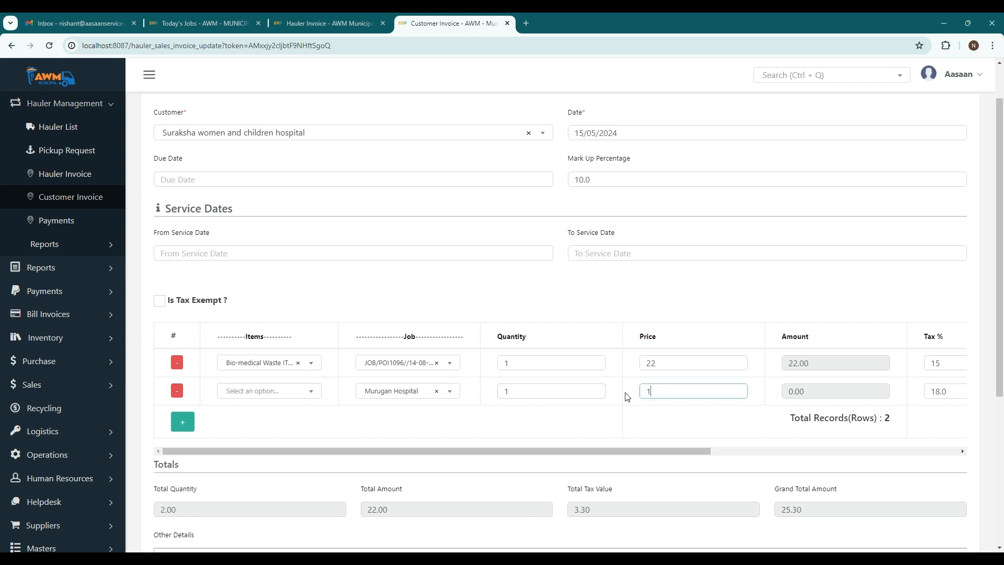
{"action": "type", "text": "5"}
{"action": "left_click", "coordinate": [288, 393]}
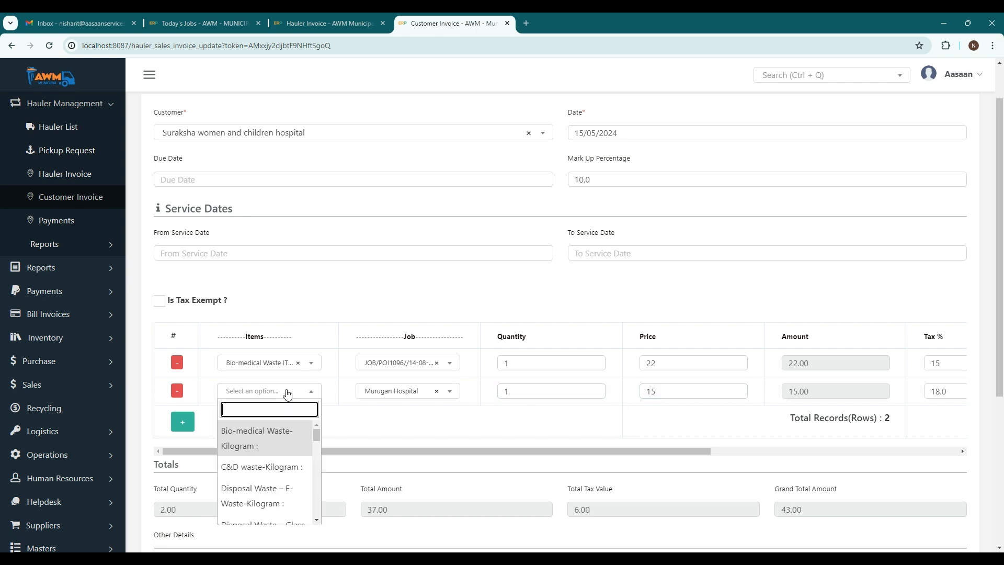
{"action": "left_click", "coordinate": [249, 467]}
Set the tax percentage of the second line item to 15.
{"action": "left_click_drag", "start_coordinate": [528, 450], "coordinate": [786, 467]}
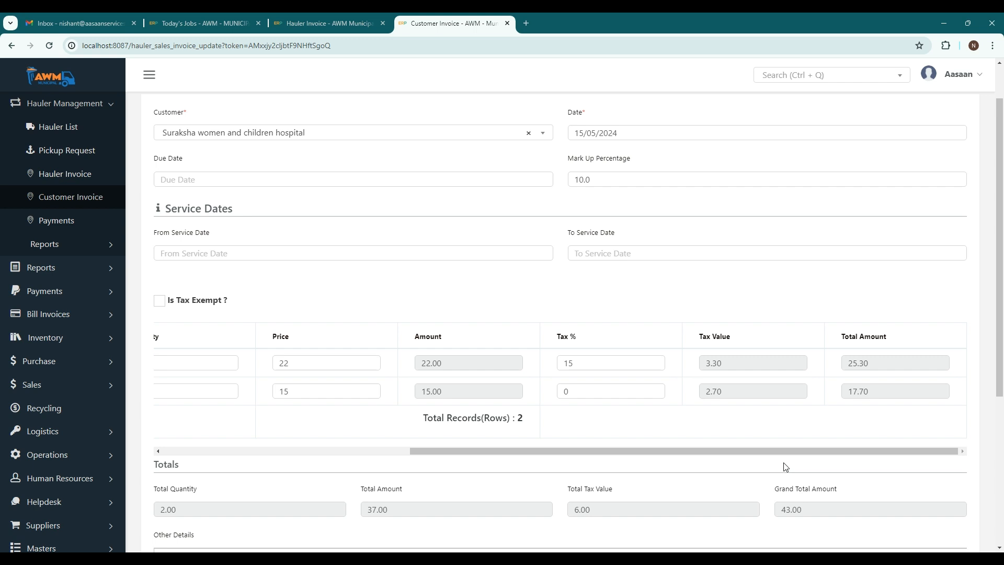
{"action": "left_click", "coordinate": [598, 394]}
{"action": "type", "text": "10"}
{"action": "key", "text": "BackSpace"}
{"action": "type", "text": "5"}
{"action": "left_click", "coordinate": [739, 444]}
{"action": "scroll", "coordinate": [764, 433], "scroll_direction": "down", "scroll_amount": 3}
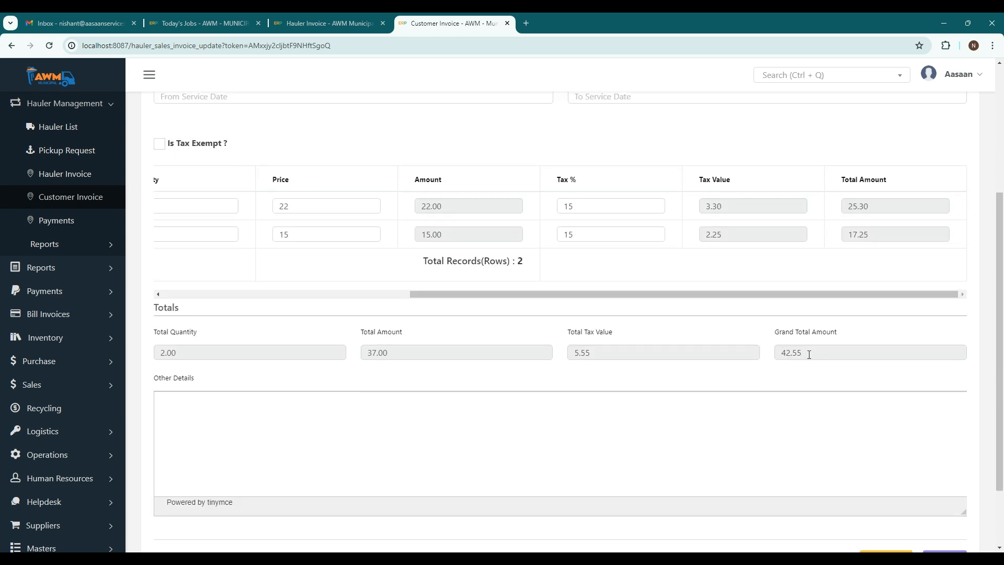
Save the updated customer invoice, then finalize it and confirm its submission.
{"action": "scroll", "coordinate": [862, 448], "scroll_direction": "down", "scroll_amount": 2}
{"action": "left_click", "coordinate": [885, 475]}
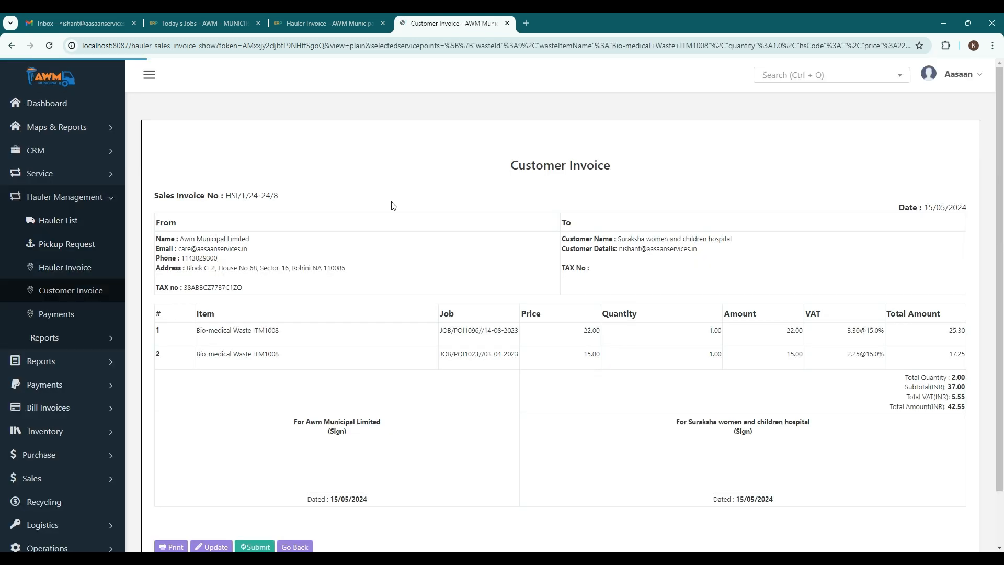
{"action": "scroll", "coordinate": [442, 265], "scroll_direction": "down", "scroll_amount": 2}
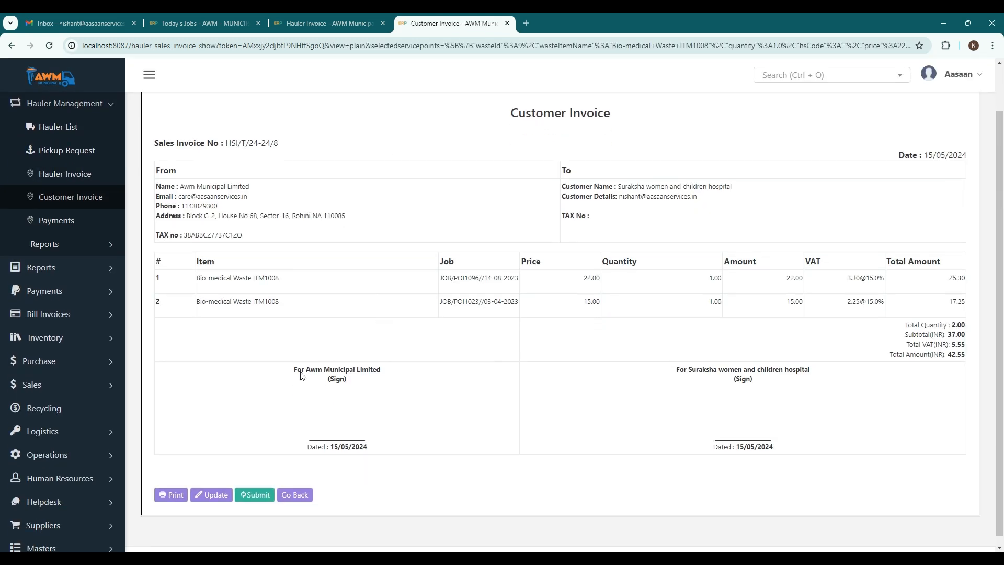
{"action": "left_click", "coordinate": [251, 496]}
{"action": "left_click", "coordinate": [573, 363]}
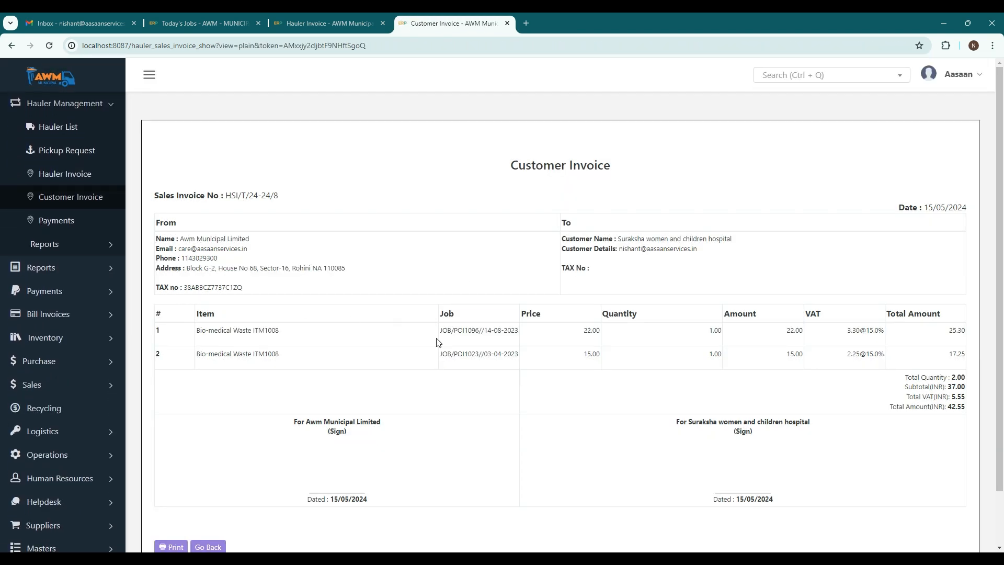
Check the job references of both line items on the finalized customer invoice.
{"action": "left_click_drag", "start_coordinate": [441, 331], "coordinate": [523, 334]}
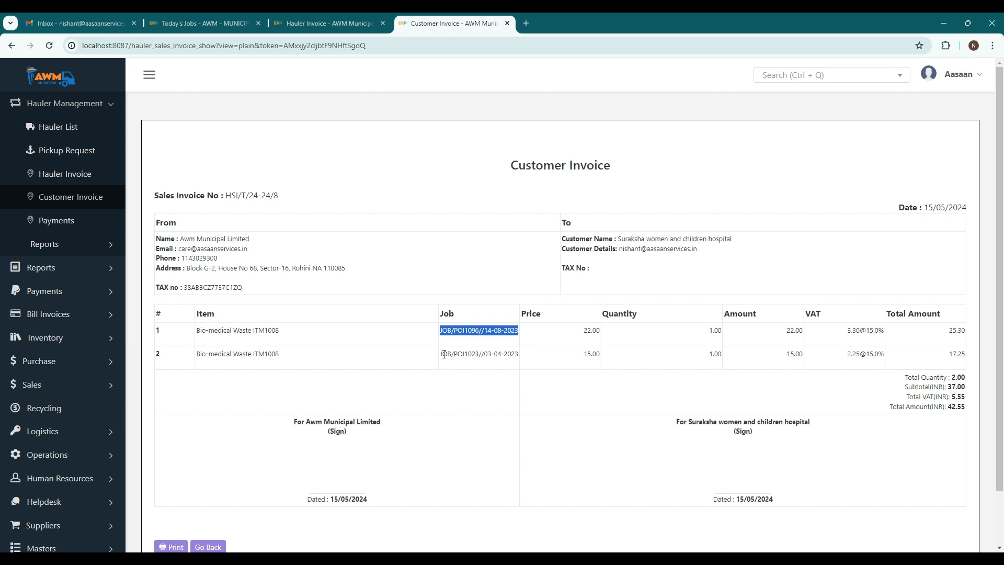
{"action": "left_click_drag", "start_coordinate": [444, 354], "coordinate": [538, 354]}
{"action": "left_click", "coordinate": [371, 249]}
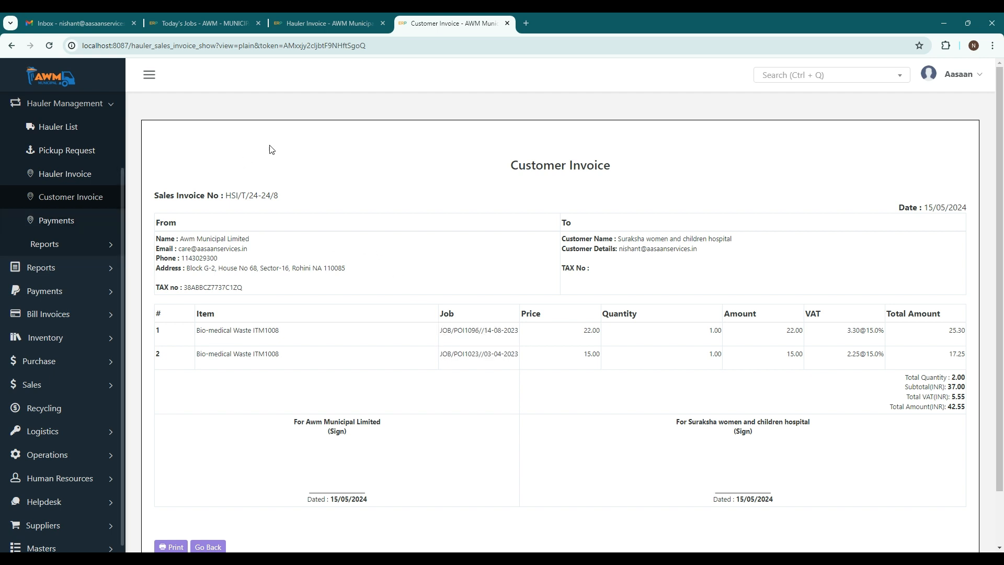
Switch to the Today's Jobs list and review the job IDs and their service points.
{"action": "left_click", "coordinate": [204, 23]}
{"action": "left_click_drag", "start_coordinate": [192, 287], "coordinate": [265, 345]}
{"action": "left_click_drag", "start_coordinate": [198, 340], "coordinate": [193, 341]}
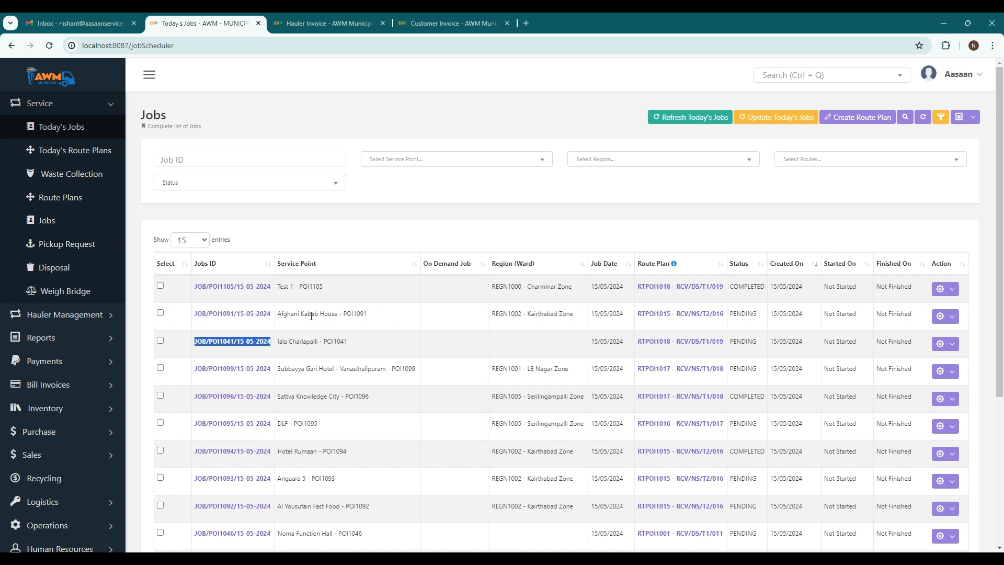
{"action": "scroll", "coordinate": [325, 370], "scroll_direction": "down", "scroll_amount": 1}
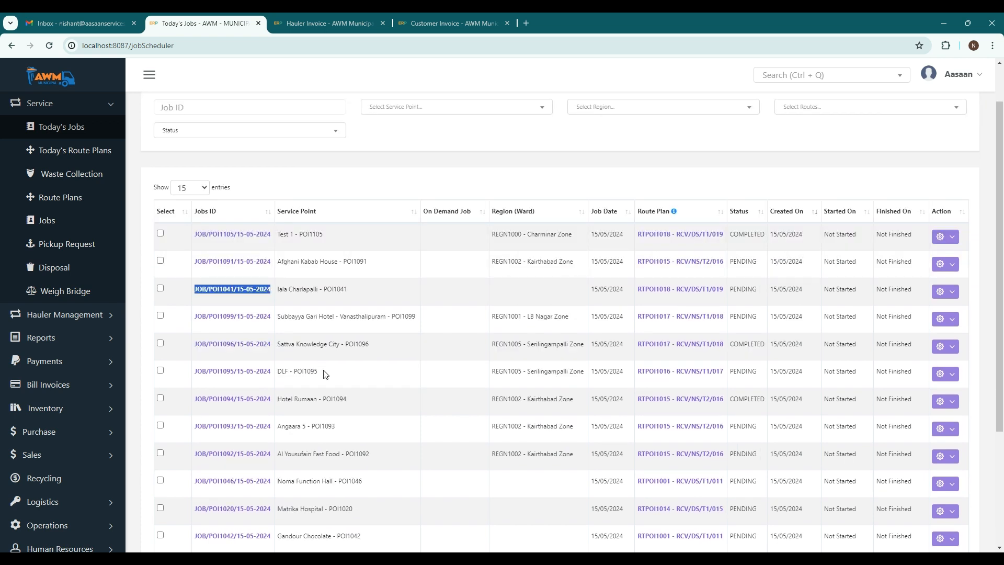
{"action": "scroll", "coordinate": [324, 373], "scroll_direction": "up", "scroll_amount": 1}
Filter today's jobs by the job ID text "od", then reset the filter.
{"action": "left_click", "coordinate": [236, 156]}
{"action": "type", "text": "od"}
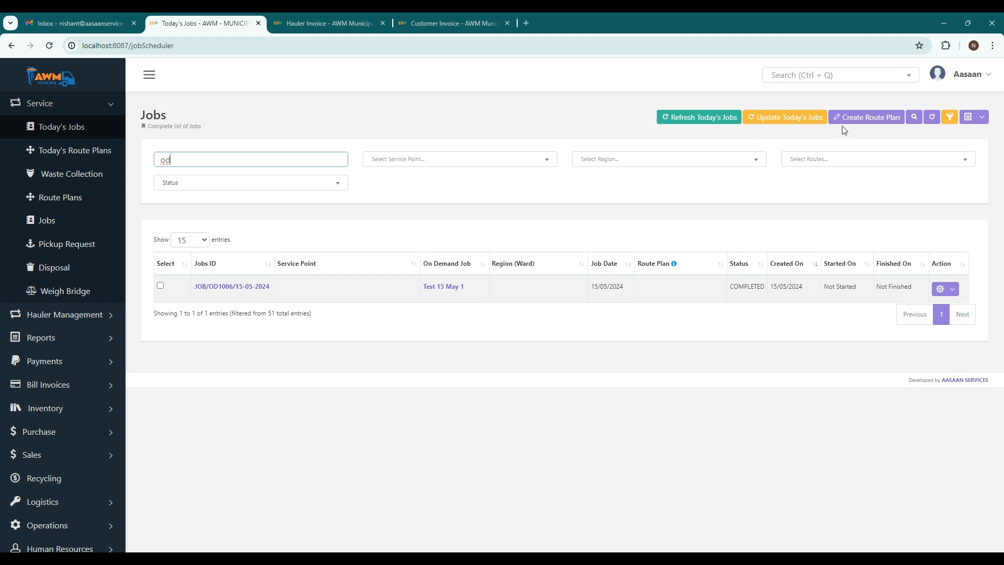
{"action": "left_click", "coordinate": [932, 117]}
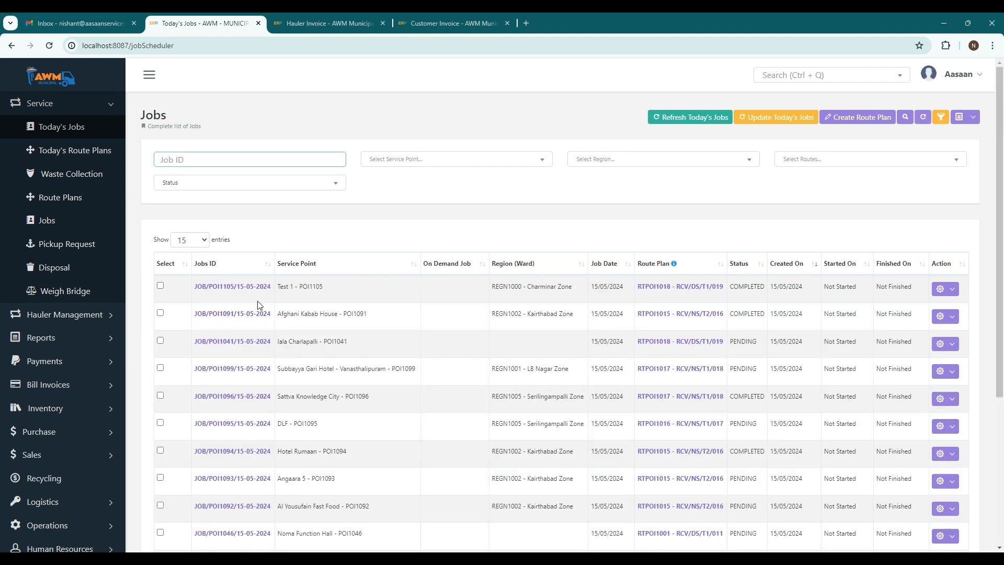
Compare the job reference on the hauler invoice with the job references of both customer invoice lines.
{"action": "left_click", "coordinate": [309, 19]}
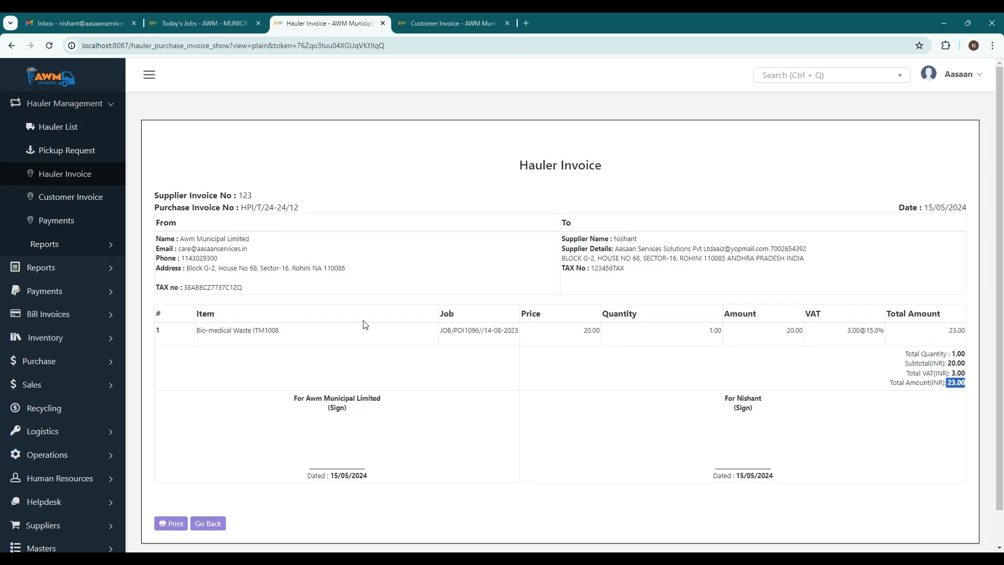
{"action": "left_click_drag", "start_coordinate": [440, 335], "coordinate": [520, 337]}
{"action": "left_click", "coordinate": [493, 345]}
{"action": "left_click_drag", "start_coordinate": [438, 334], "coordinate": [526, 338]}
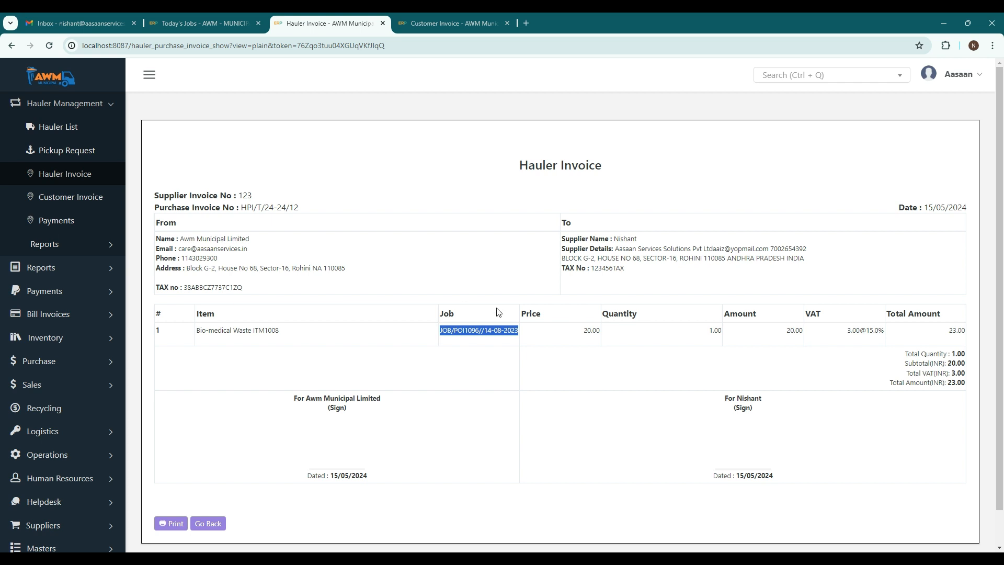
{"action": "left_click", "coordinate": [471, 260]}
{"action": "left_click", "coordinate": [438, 24]}
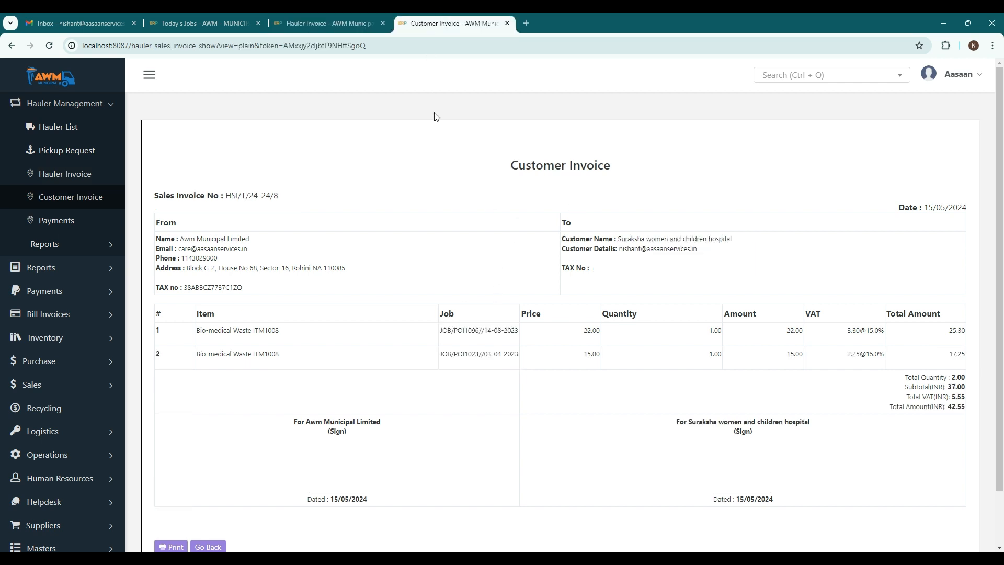
{"action": "left_click_drag", "start_coordinate": [445, 331], "coordinate": [529, 335]}
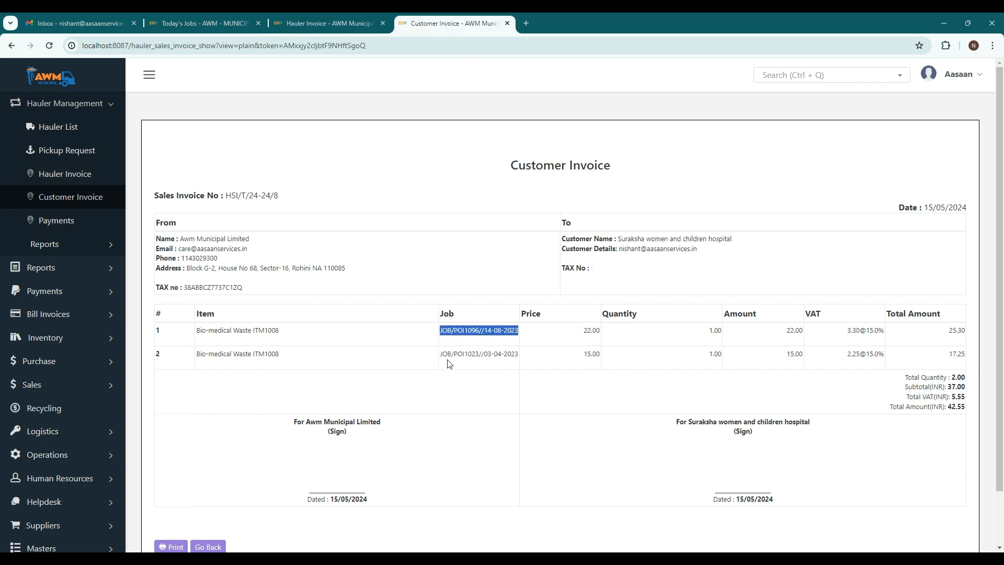
{"action": "left_click_drag", "start_coordinate": [435, 357], "coordinate": [522, 357]}
{"action": "left_click", "coordinate": [525, 365]}
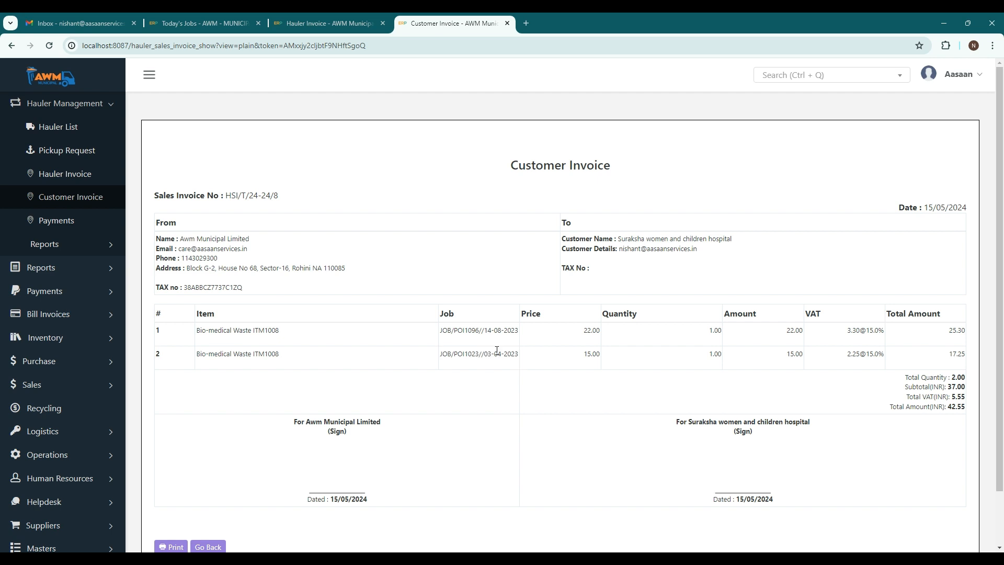
Open the hauler Payments list, then review the entries and balance in the hauler Purchase Invoice Report.
{"action": "left_click", "coordinate": [61, 221]}
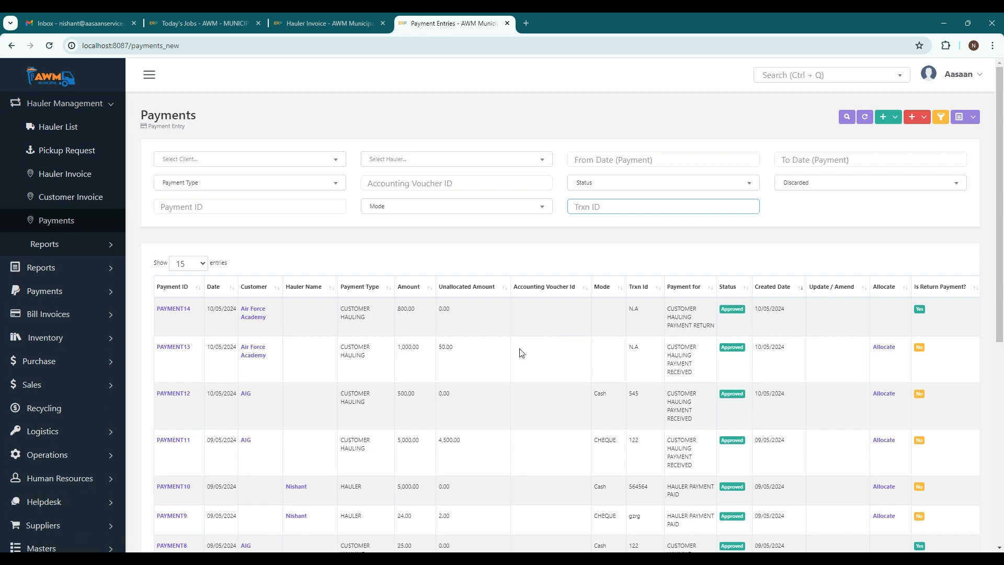
{"action": "left_click", "coordinate": [63, 245]}
{"action": "left_click", "coordinate": [74, 270]}
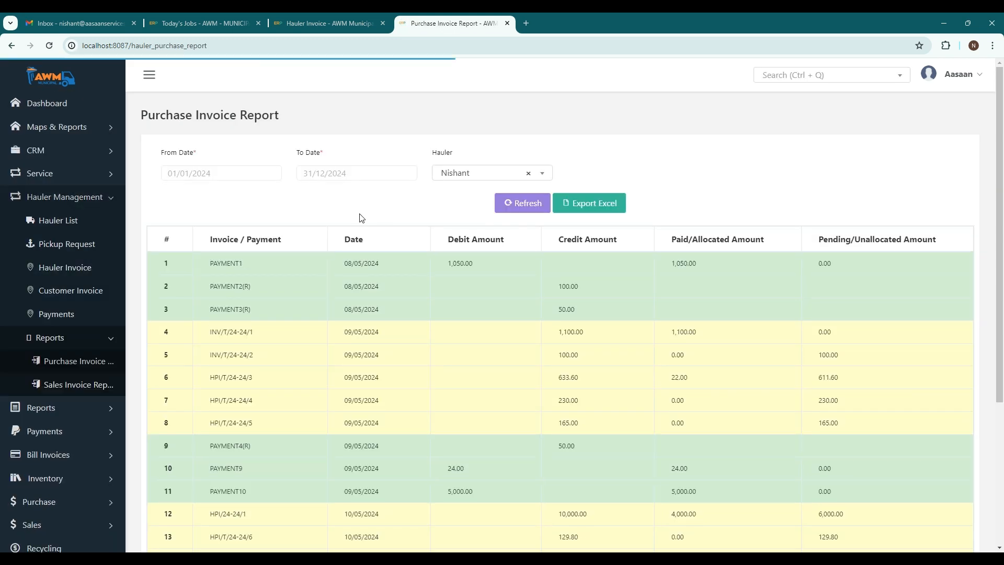
{"action": "scroll", "coordinate": [437, 330], "scroll_direction": "down", "scroll_amount": 3}
{"action": "scroll", "coordinate": [437, 327], "scroll_direction": "down", "scroll_amount": 1}
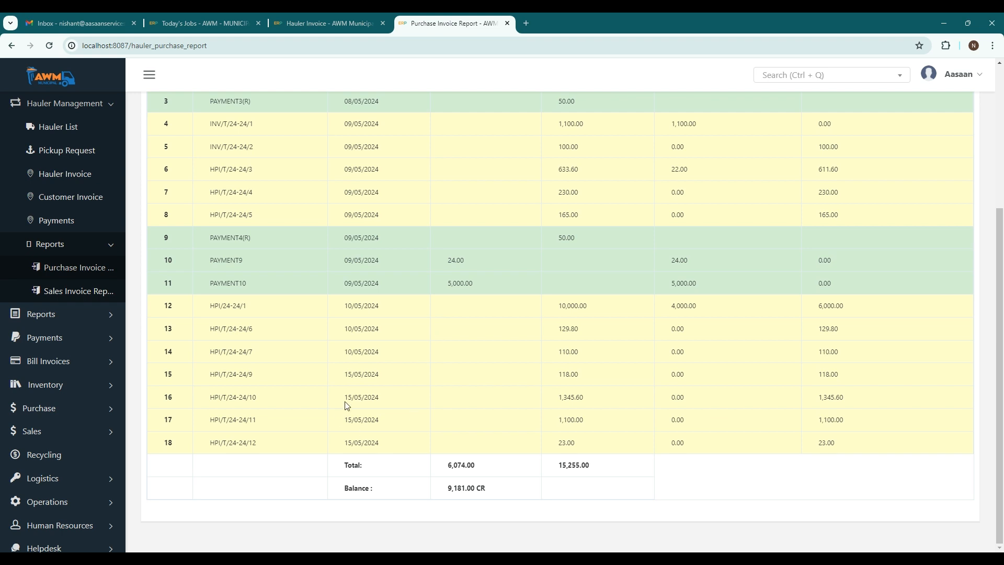
{"action": "scroll", "coordinate": [475, 375], "scroll_direction": "up", "scroll_amount": 4}
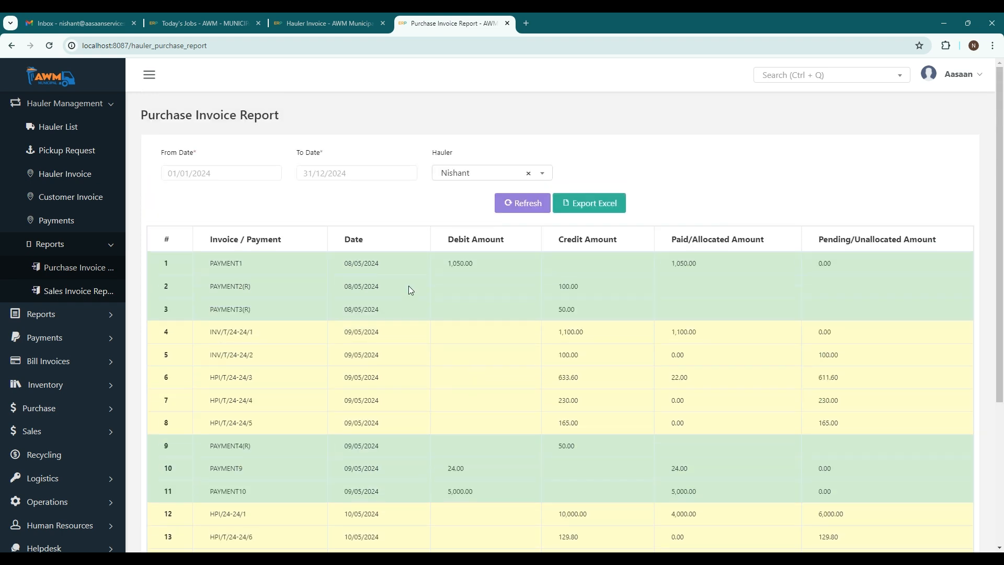
Open the hauler Sales Invoice Report.
{"action": "left_click", "coordinate": [67, 291]}
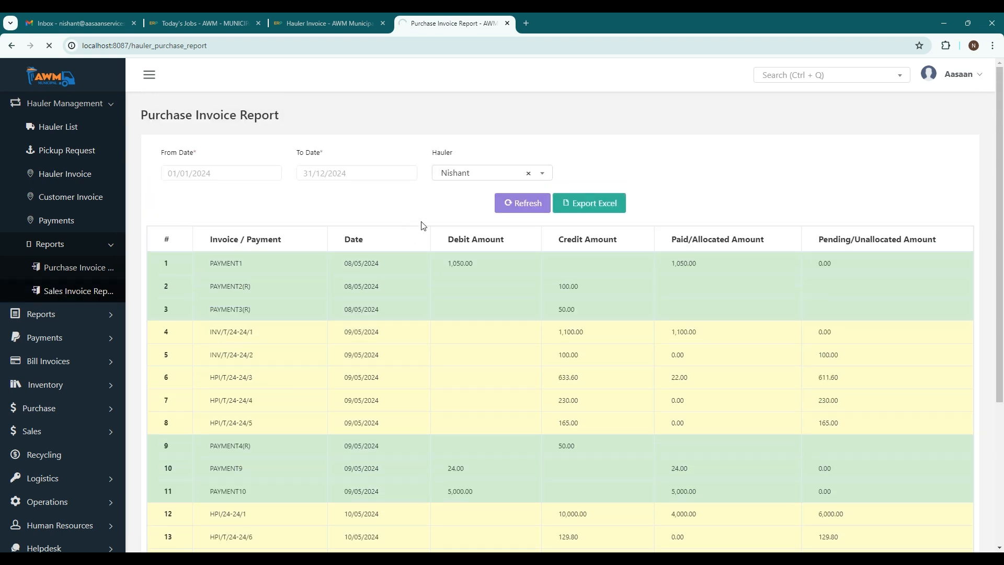